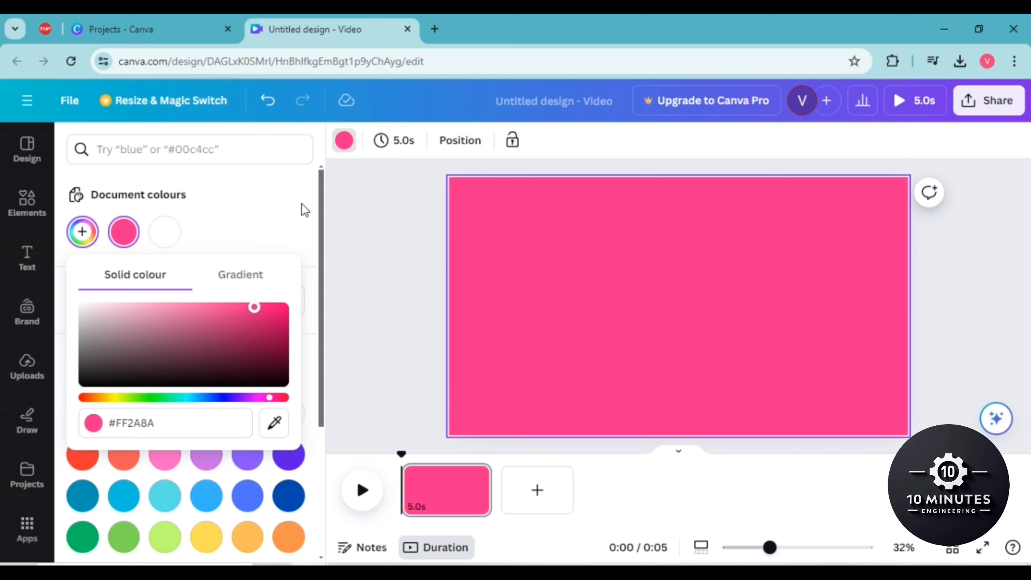
- Add a heading to the pink page that reads LIPSTICK
{"action": "left_click", "coordinate": [377, 305]}
{"action": "left_click", "coordinate": [377, 305]}
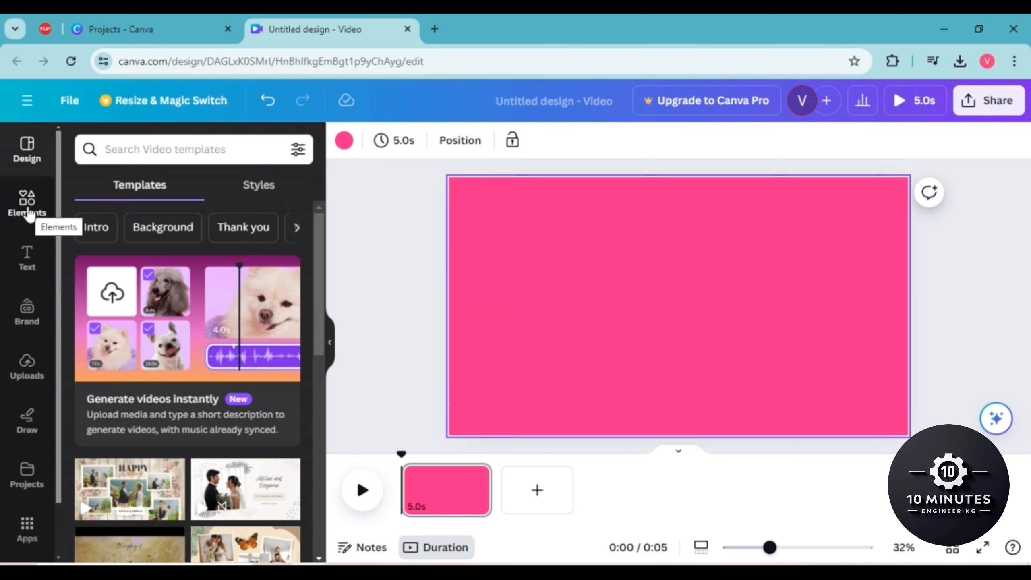
{"action": "left_click", "coordinate": [28, 258]}
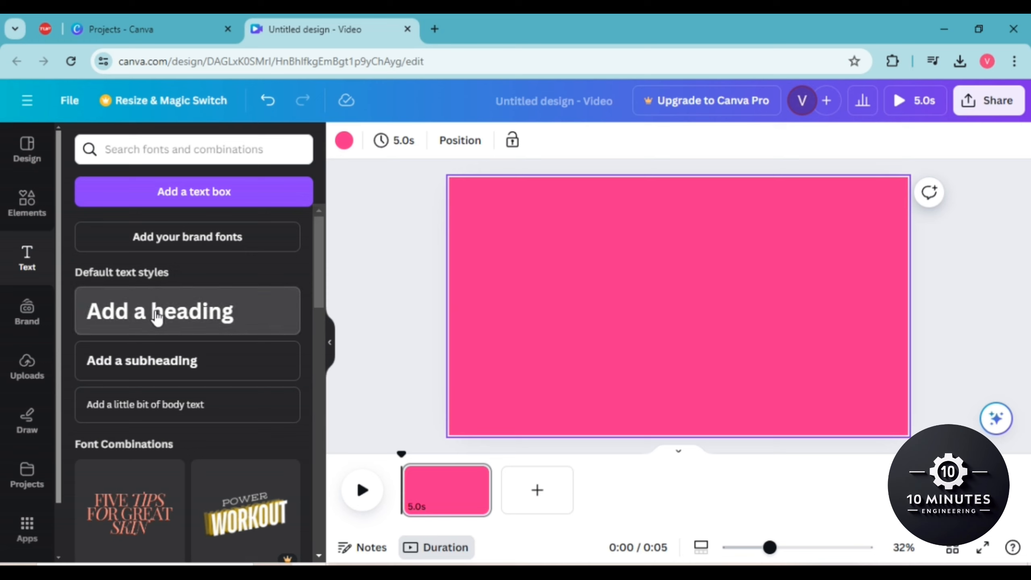
{"action": "left_click", "coordinate": [207, 296]}
{"action": "type", "text": "L"}
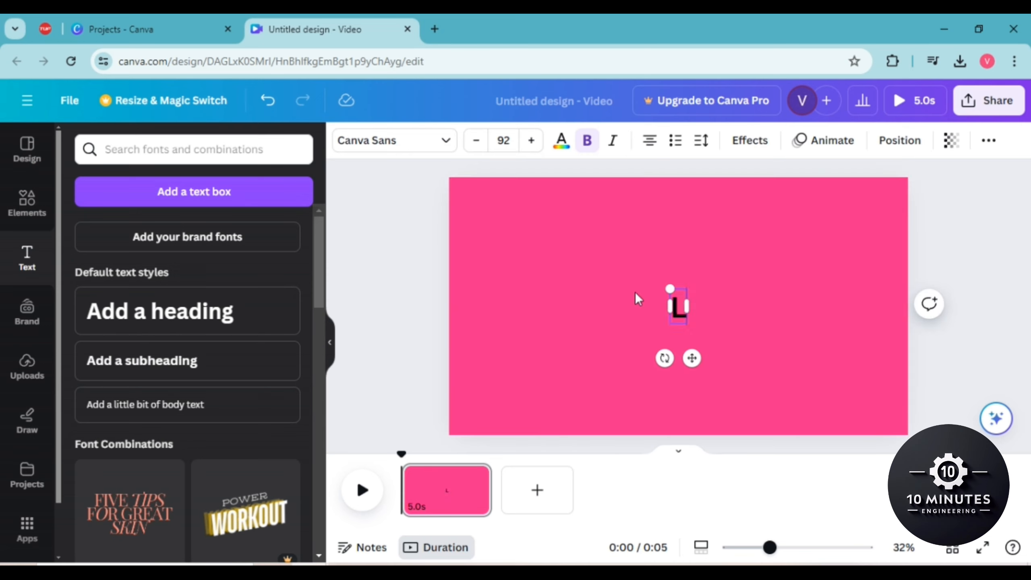
{"action": "type", "text": "IPSTICK"}
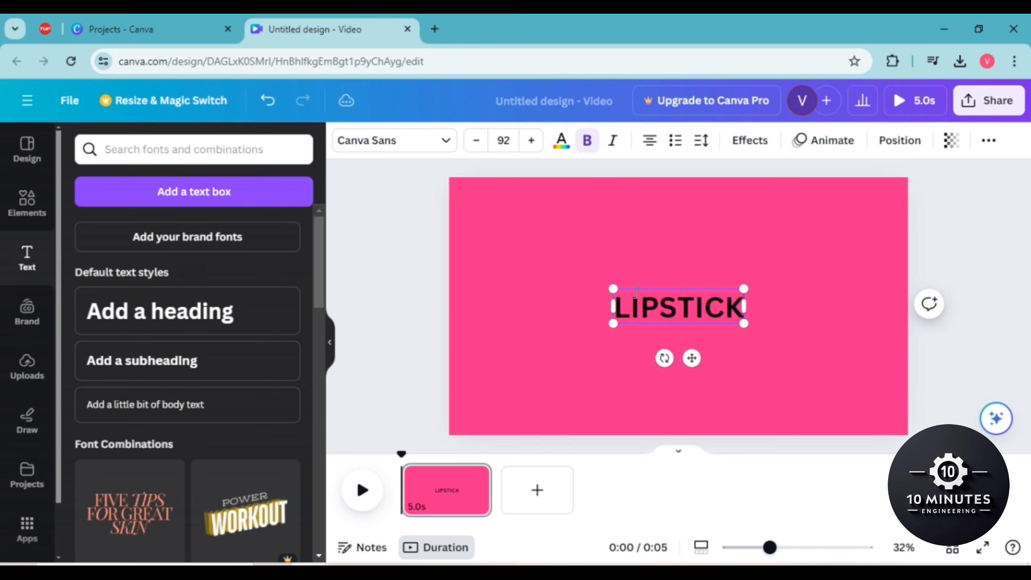
- Change the LIPSTICK heading's font to Anton
{"action": "left_click", "coordinate": [448, 149]}
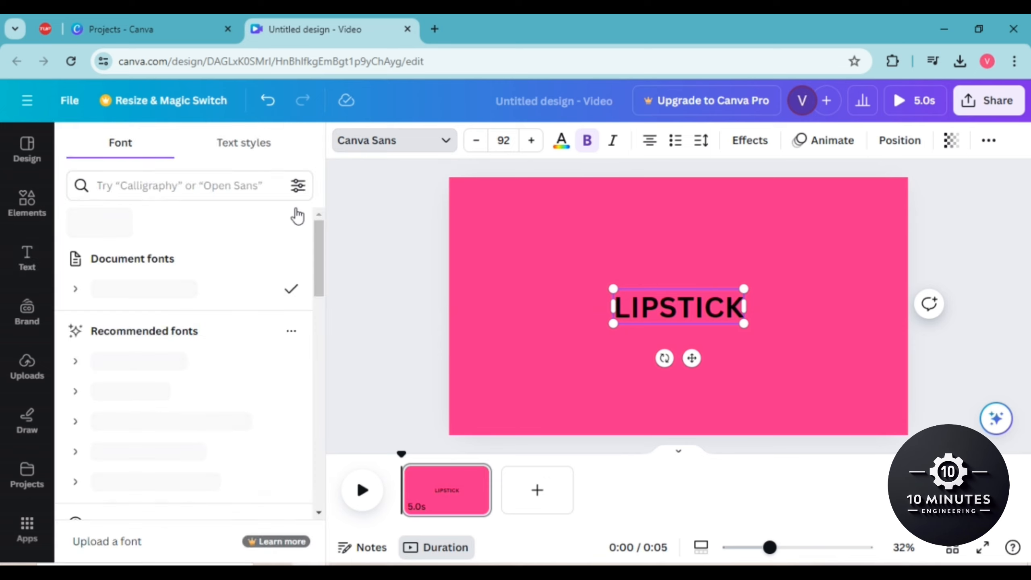
{"action": "type", "text": "ANTON"}
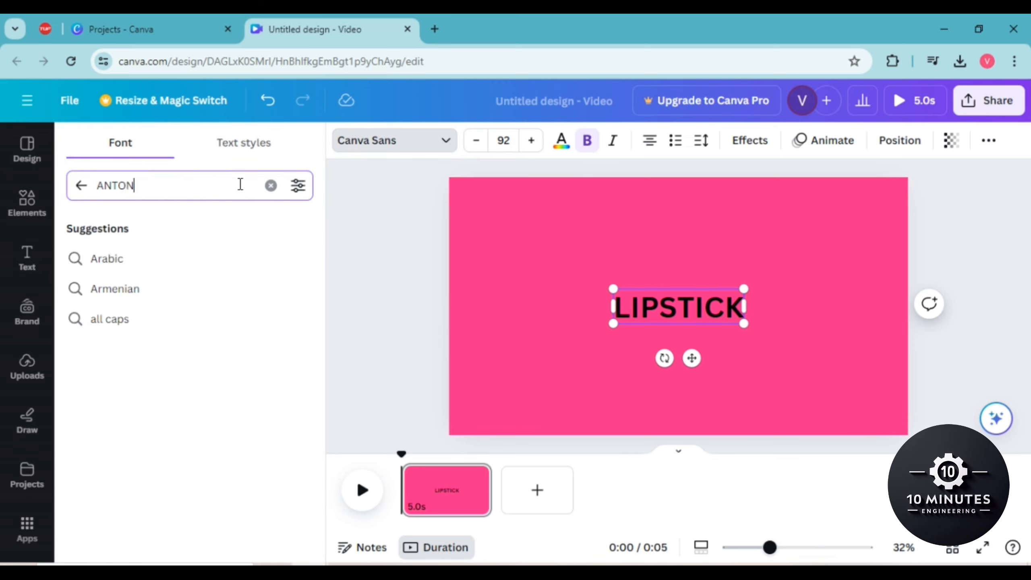
{"action": "key", "text": "Return"}
{"action": "left_click", "coordinate": [147, 274]}
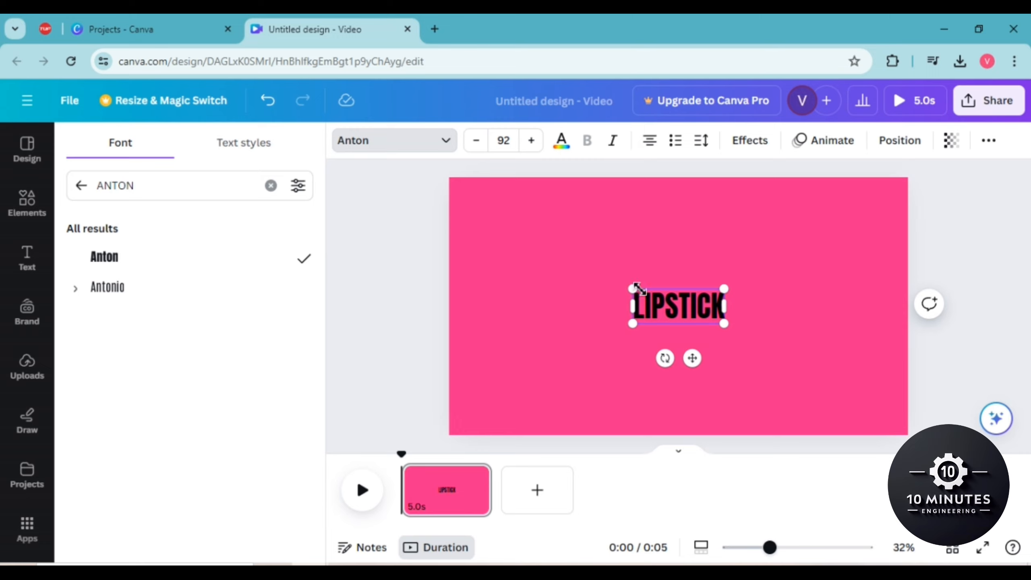
- Enlarge the LIPSTICK heading to font size 271 and widen its text box slightly
{"action": "left_click_drag", "start_coordinate": [635, 290], "coordinate": [543, 236]}
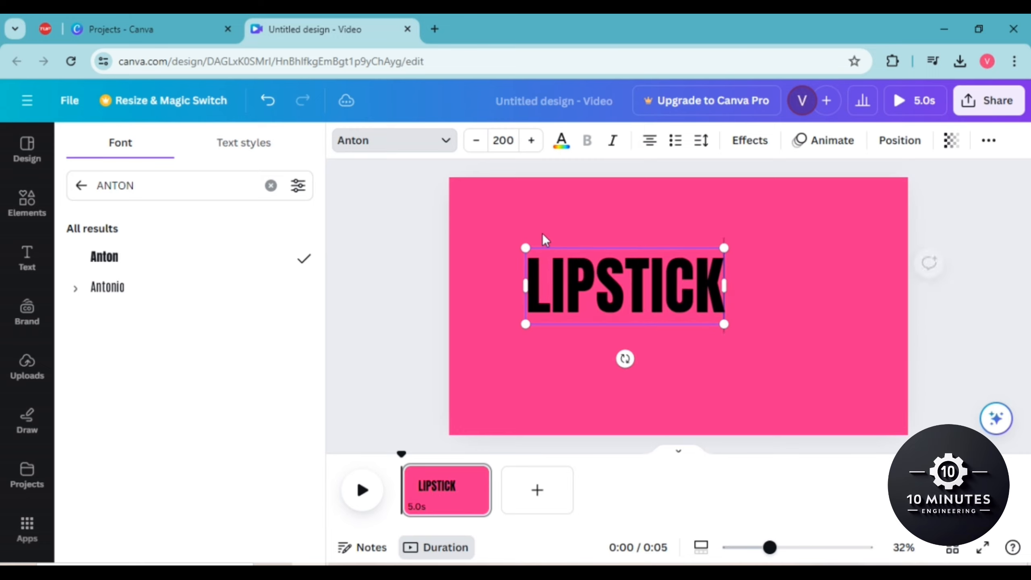
{"action": "left_click_drag", "start_coordinate": [729, 287], "coordinate": [745, 288]}
{"action": "left_click_drag", "start_coordinate": [749, 248], "coordinate": [824, 198]}
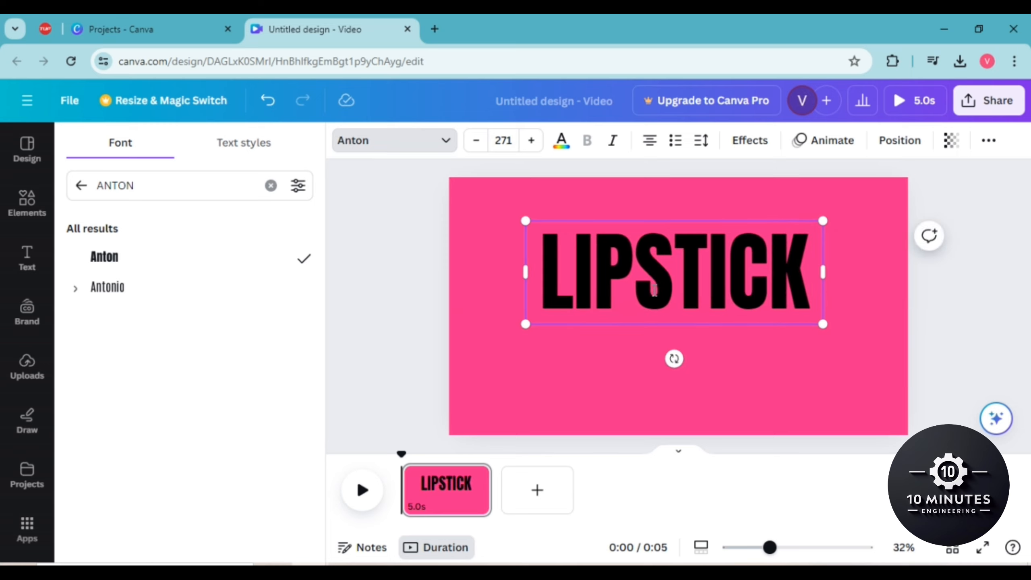
- Recolour the LIPSTICK heading, including all matching black, to white and move it up near the page's upper edge
{"action": "left_click", "coordinate": [561, 140]}
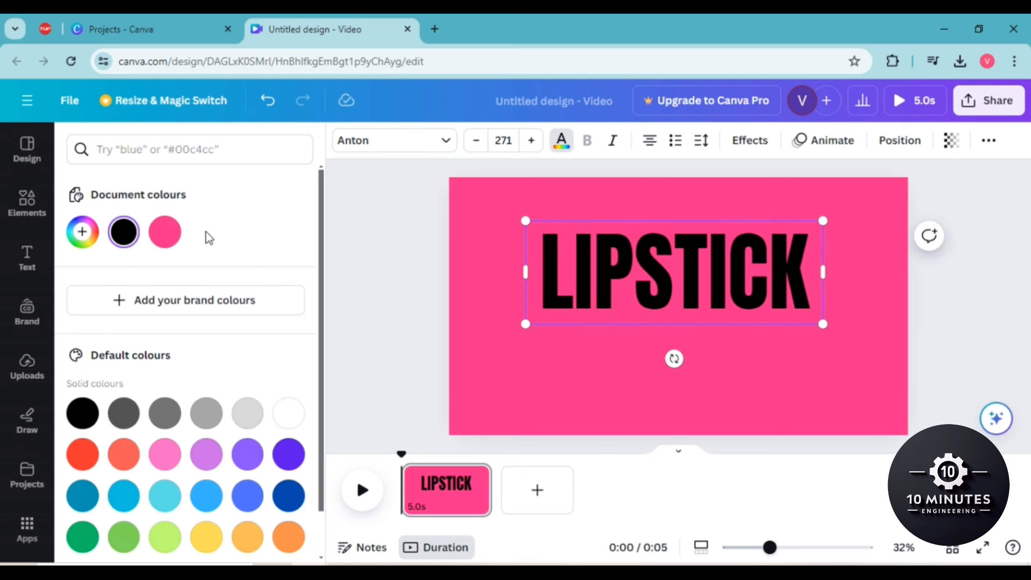
{"action": "left_click", "coordinate": [288, 414]}
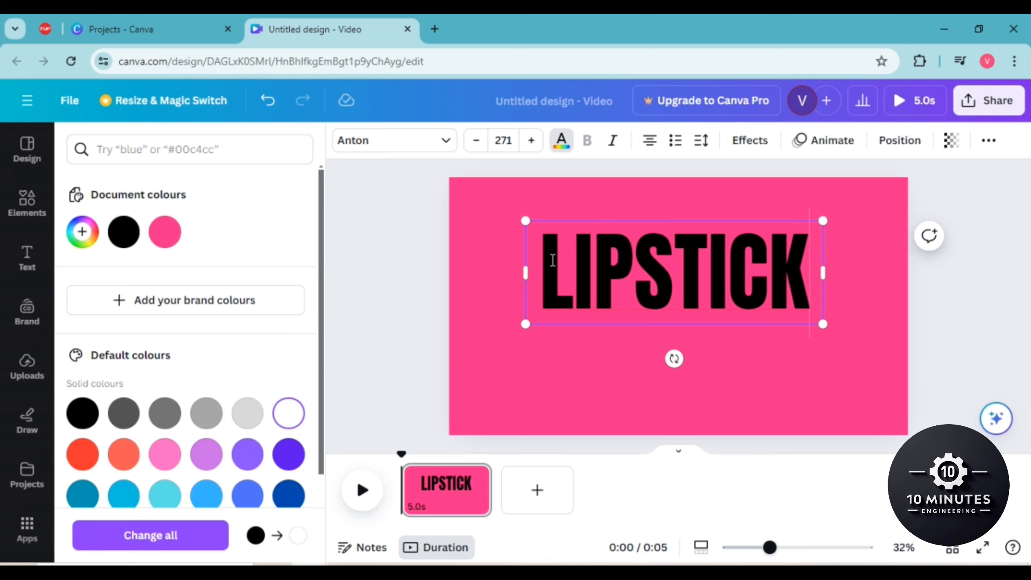
{"action": "left_click", "coordinate": [144, 542]}
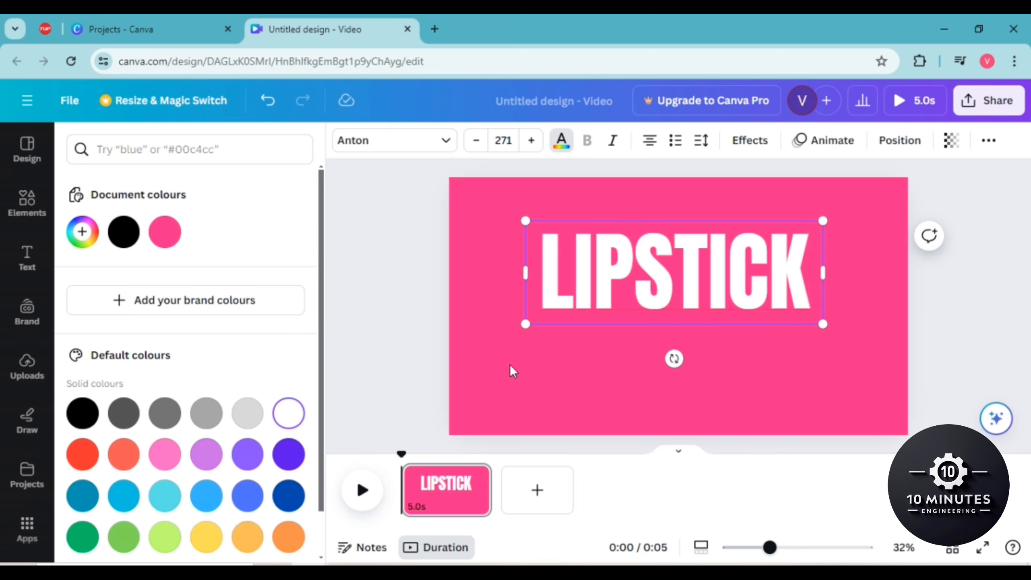
{"action": "left_click_drag", "start_coordinate": [657, 263], "coordinate": [661, 232]}
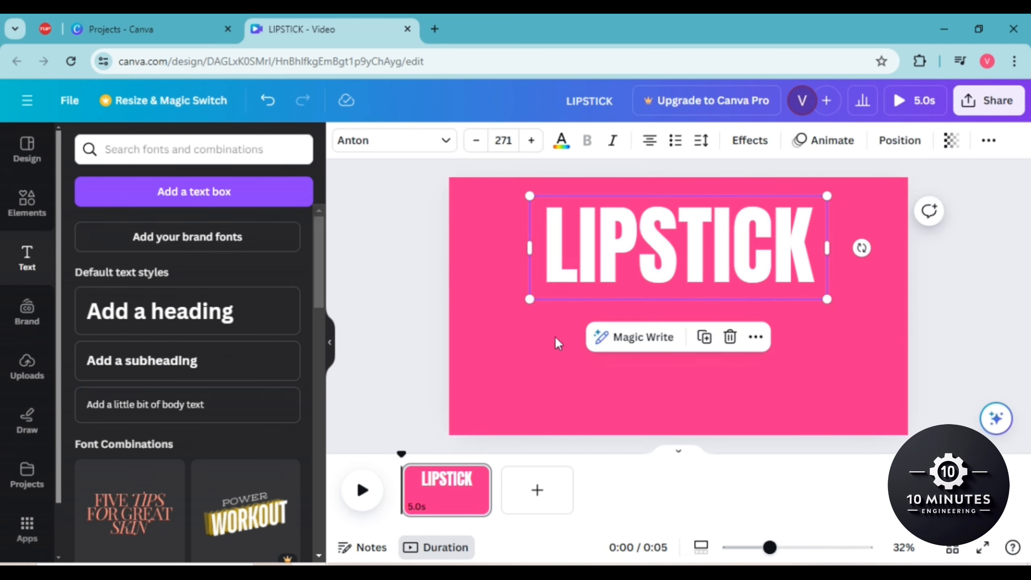
- Add a white square below the heading, group it with the LIPSTICK text and select the square within the group
{"action": "left_click", "coordinate": [27, 201]}
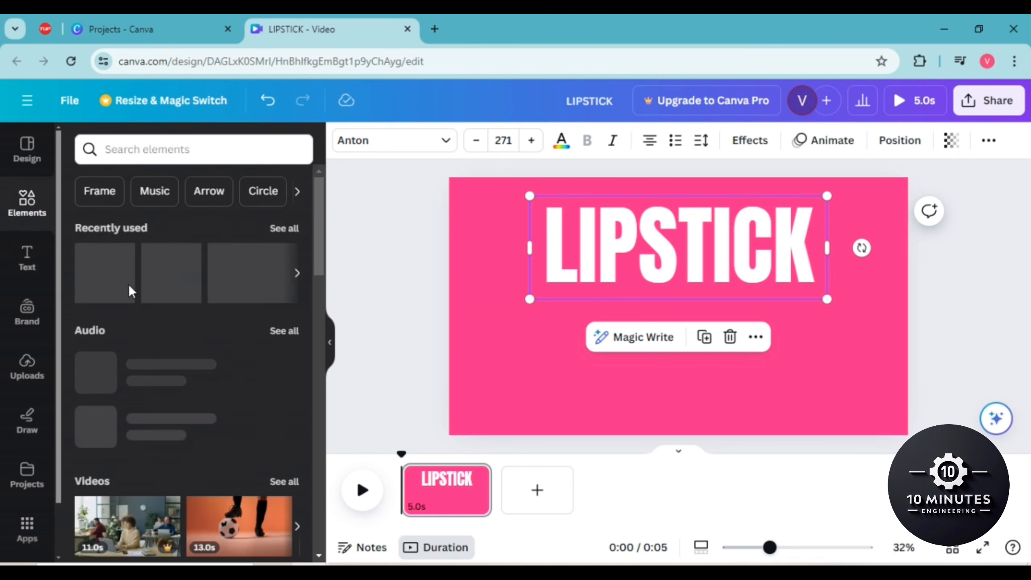
{"action": "left_click", "coordinate": [110, 291]}
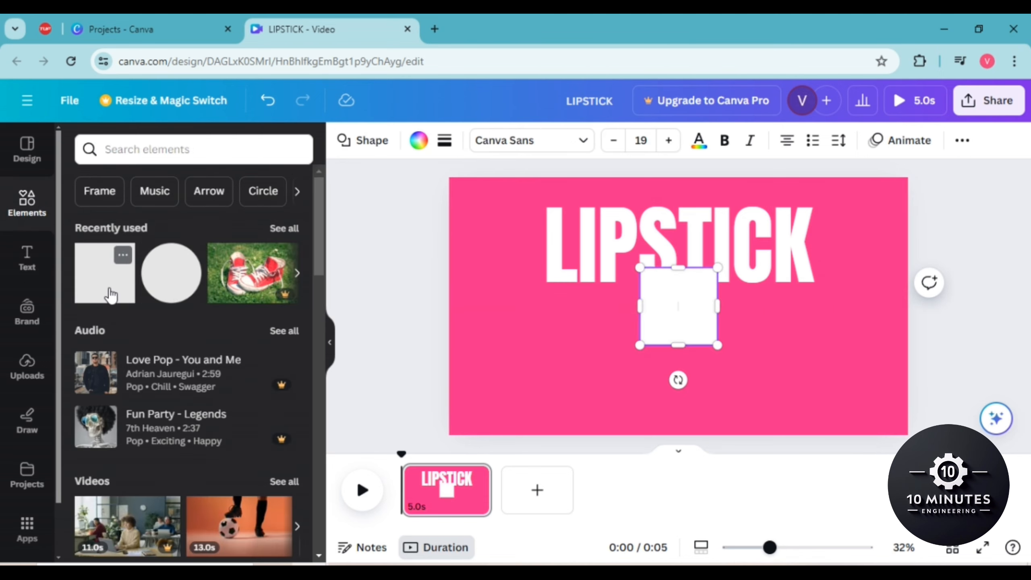
{"action": "left_click_drag", "start_coordinate": [505, 239], "coordinate": [735, 332]}
{"action": "left_click", "coordinate": [691, 382]}
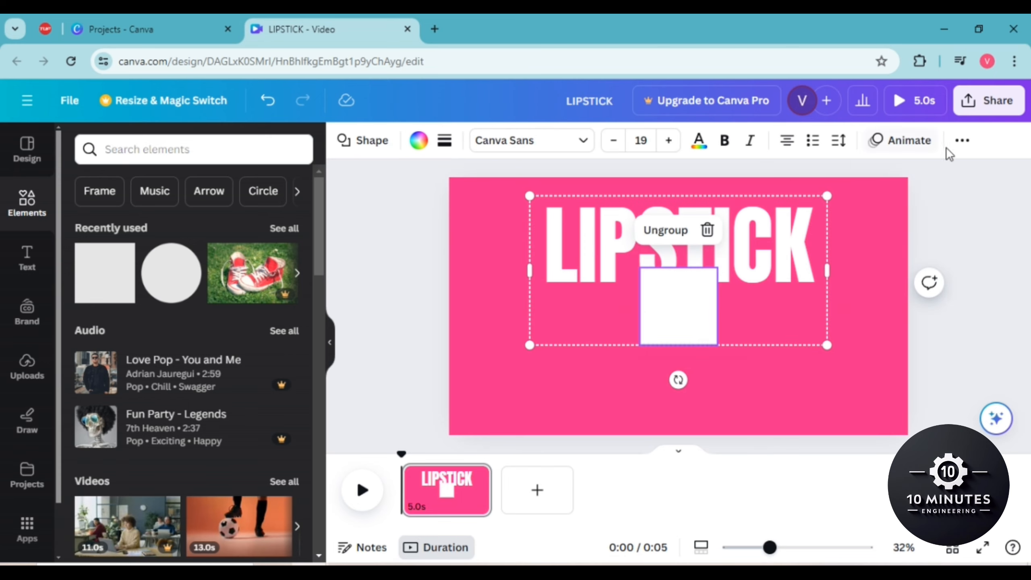
- Make the grouped square fully transparent and move the group up until the heading partly leaves the page's upper edge
{"action": "left_click", "coordinate": [962, 141]}
{"action": "left_click", "coordinate": [929, 176]}
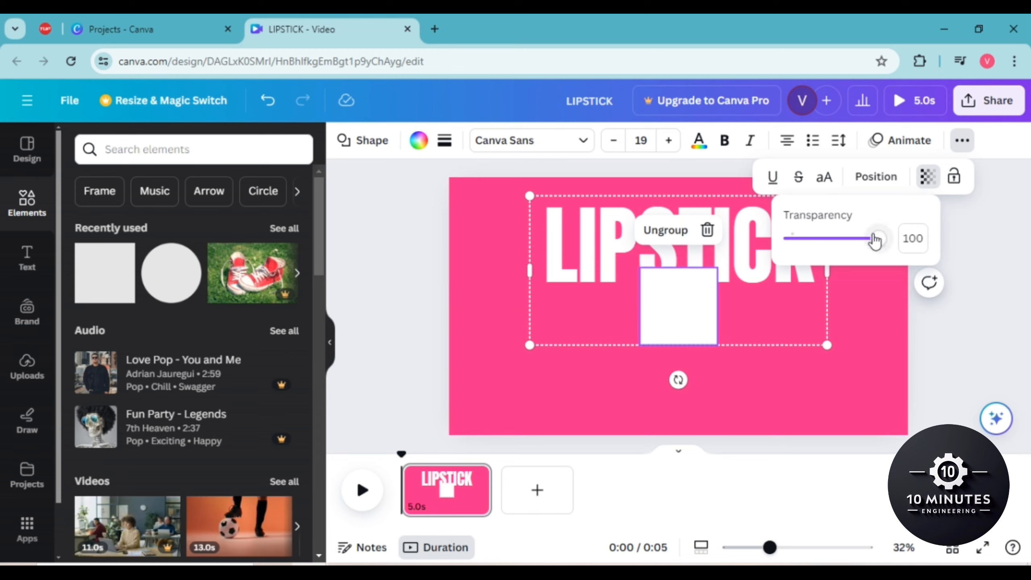
{"action": "left_click_drag", "start_coordinate": [875, 241], "coordinate": [714, 187]}
{"action": "left_click", "coordinate": [773, 376]}
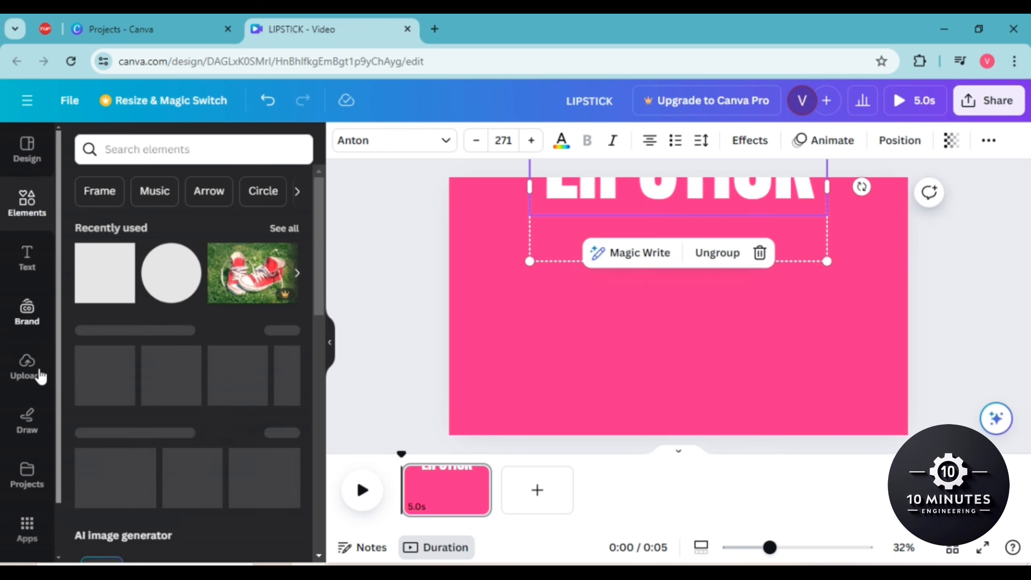
- Search Google for lipstick in a new browser tab and show the image results
{"action": "left_click", "coordinate": [434, 28]}
{"action": "left_click", "coordinate": [417, 65]}
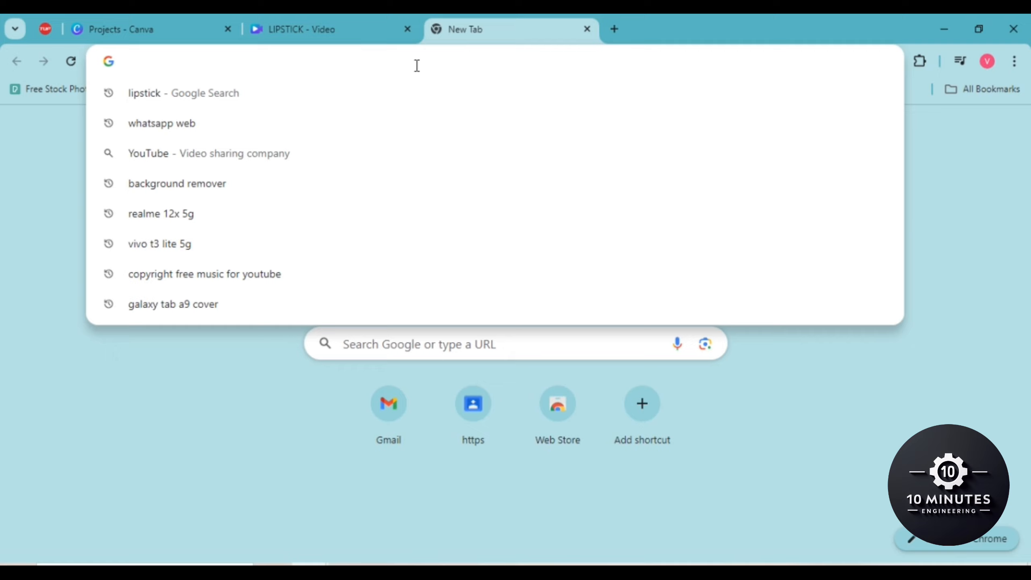
{"action": "left_click", "coordinate": [414, 90]}
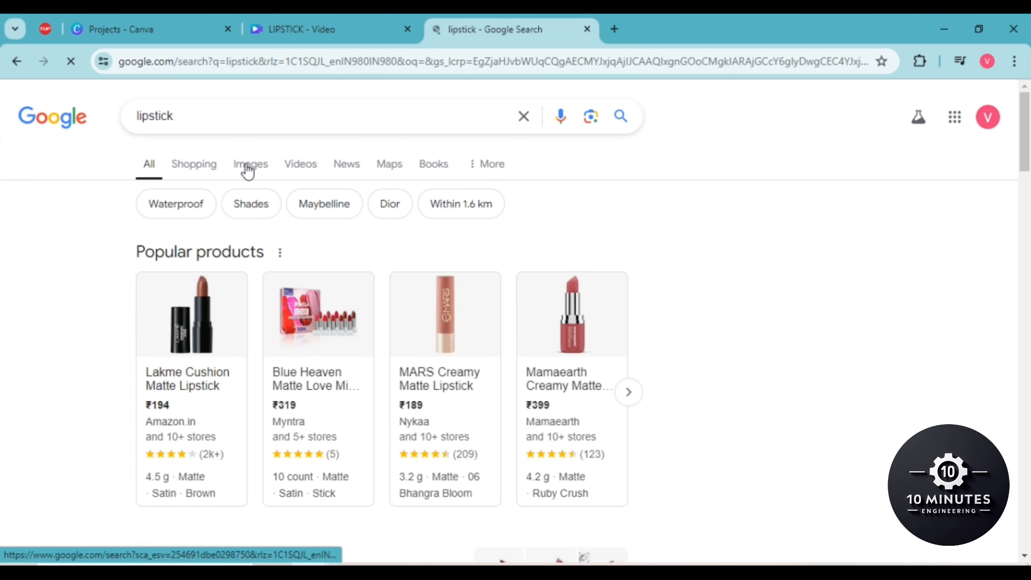
{"action": "left_click", "coordinate": [248, 167]}
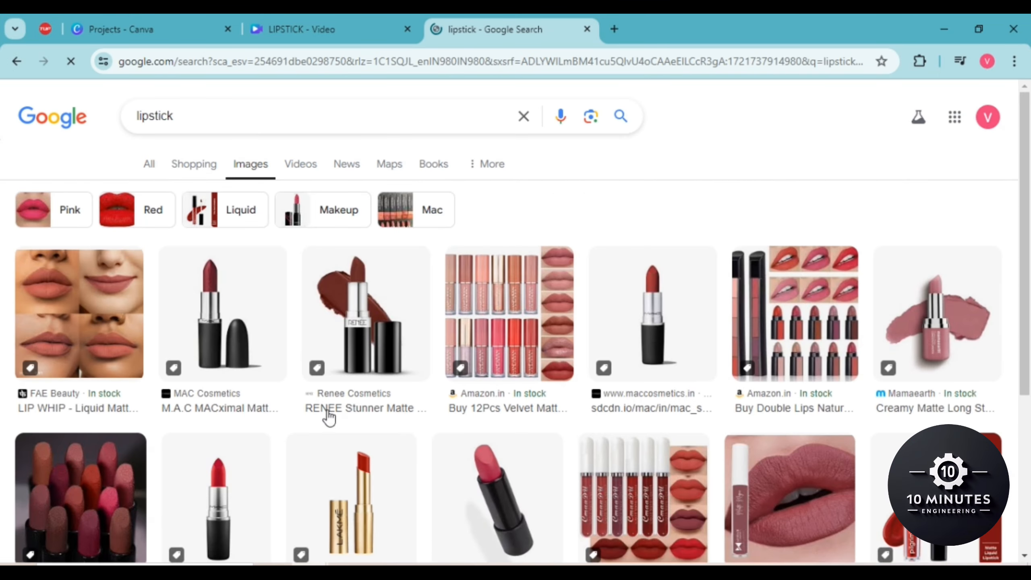
- Save the red M.A.C lipstick image from Nykaa to the Downloads folder as a JPEG named download
{"action": "scroll", "coordinate": [329, 427], "scroll_direction": "down", "scroll_amount": 3}
{"action": "scroll", "coordinate": [330, 438], "scroll_direction": "down", "scroll_amount": 1}
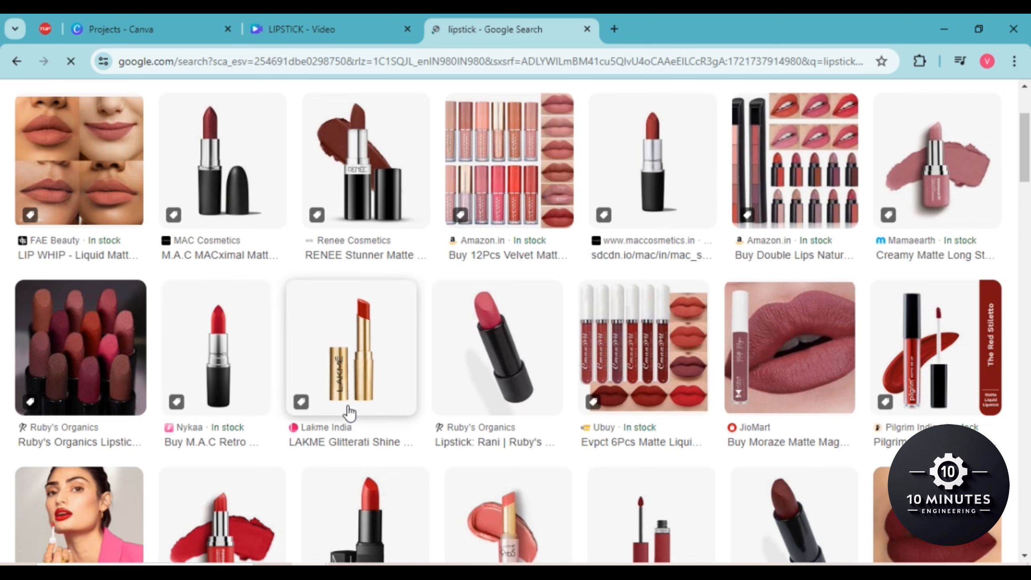
{"action": "right_click", "coordinate": [241, 384]}
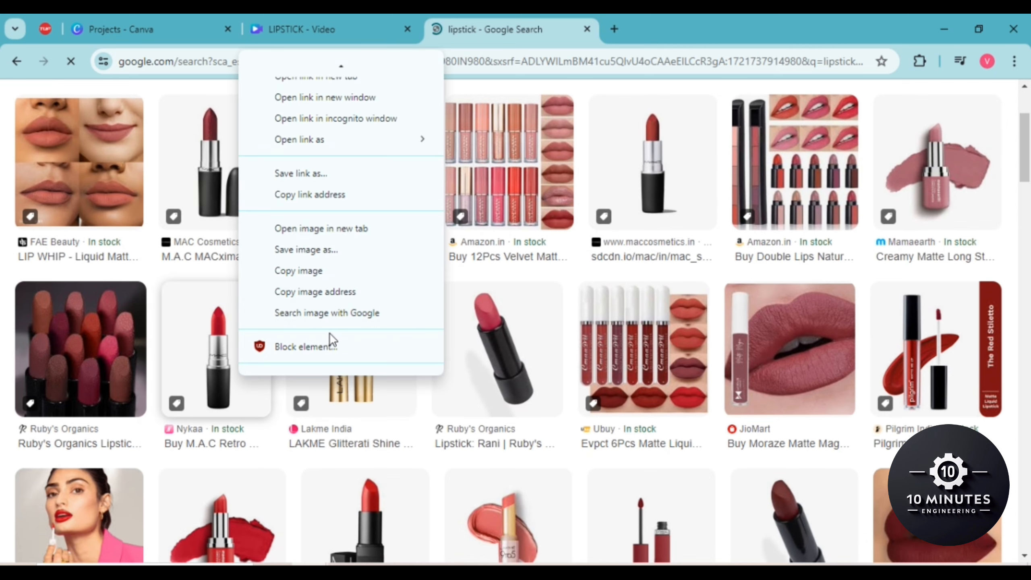
{"action": "left_click", "coordinate": [353, 250]}
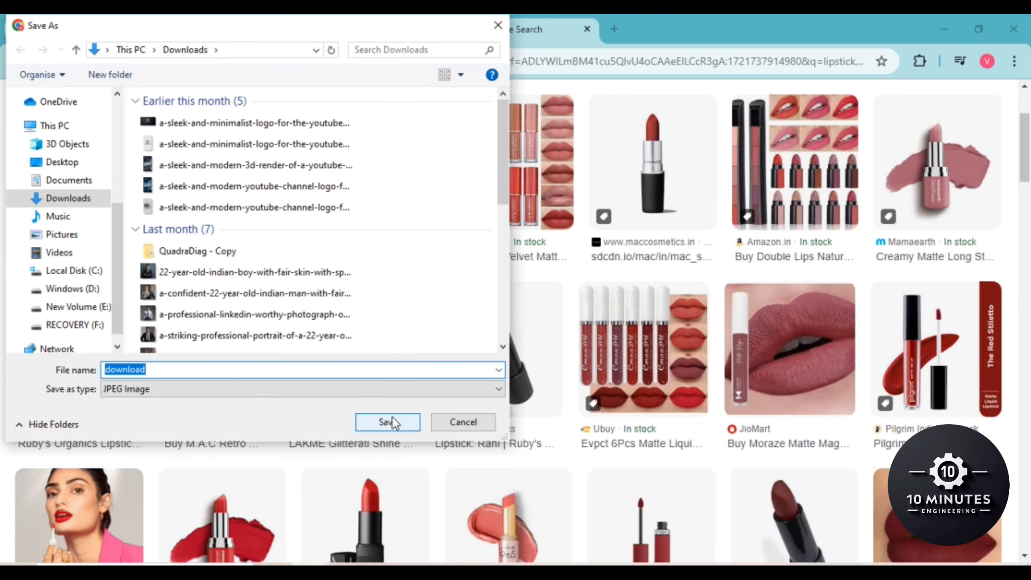
{"action": "left_click", "coordinate": [388, 422]}
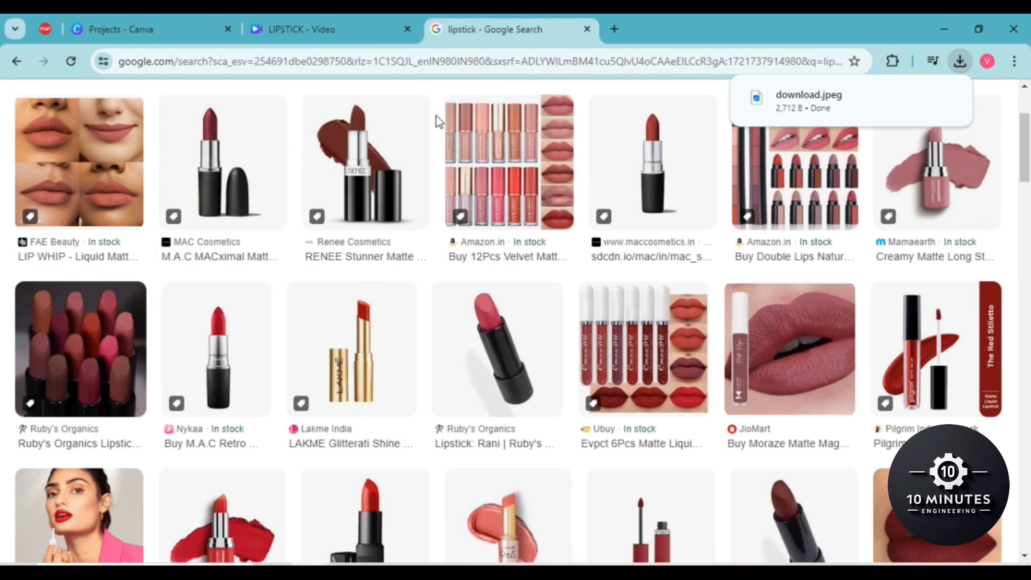
- Return to the Canva design and place the uploaded red lipstick image without background on the page
{"action": "left_click", "coordinate": [354, 27]}
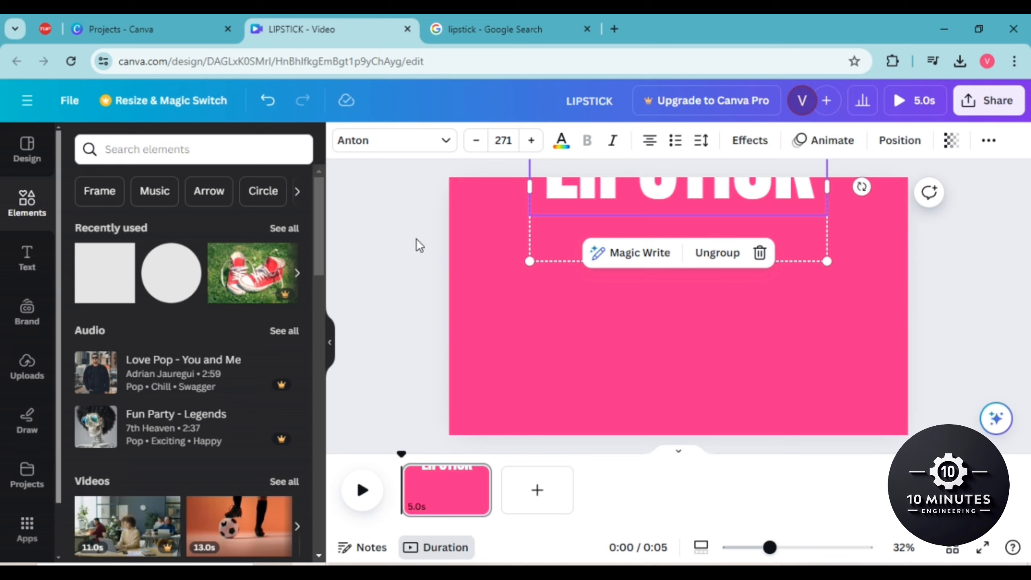
{"action": "left_click", "coordinate": [27, 365]}
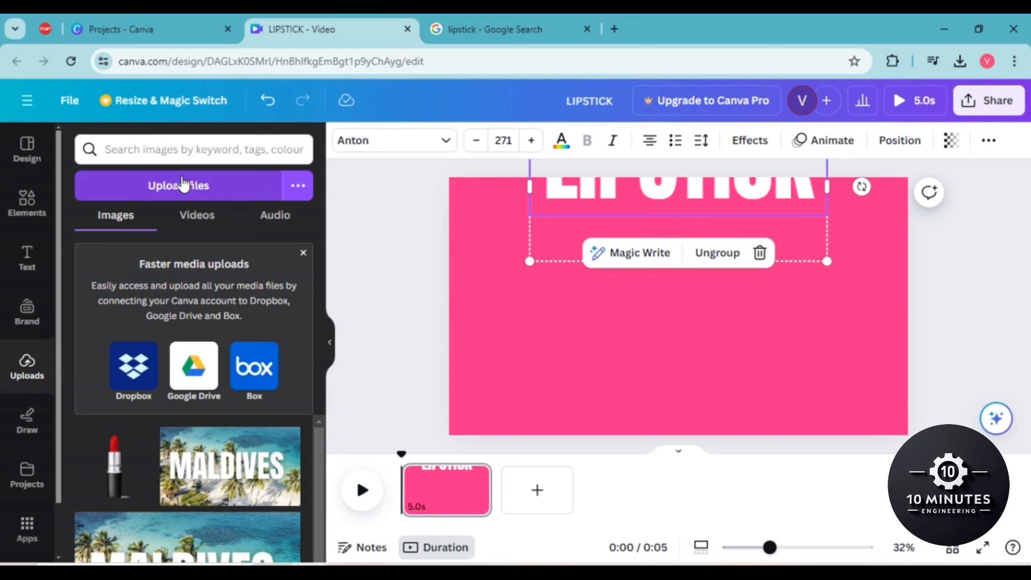
{"action": "left_click", "coordinate": [115, 464]}
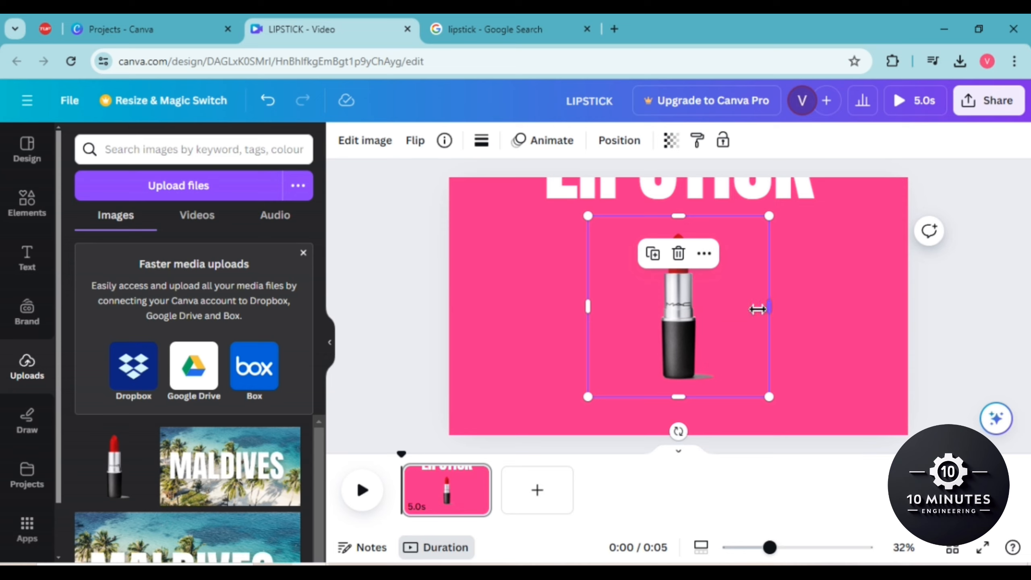
- Crop the lipstick image on all four sides so its frame fits closely around the lipstick
{"action": "left_click_drag", "start_coordinate": [757, 309], "coordinate": [716, 313]}
{"action": "left_click_drag", "start_coordinate": [592, 309], "coordinate": [637, 309]}
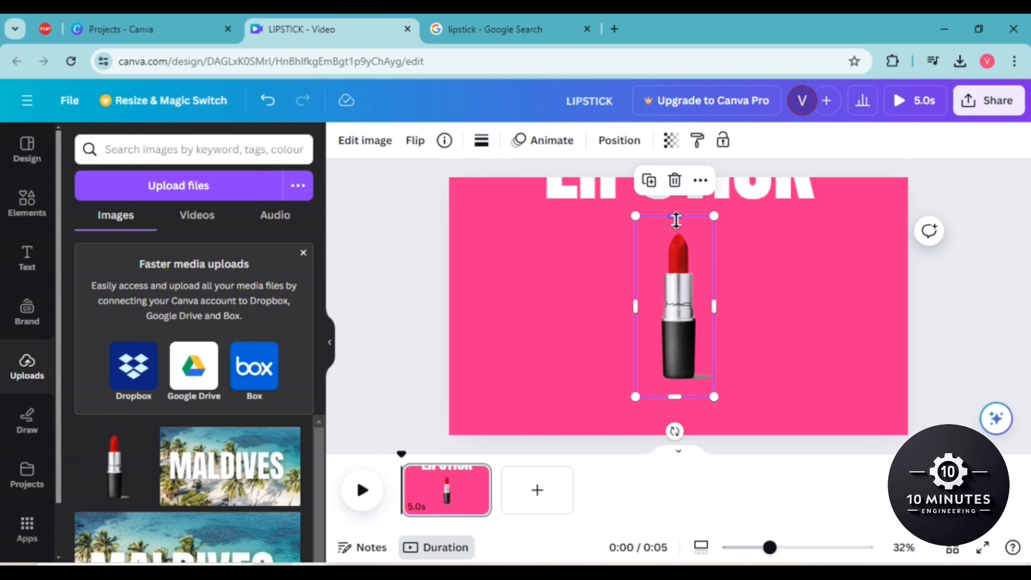
{"action": "left_click_drag", "start_coordinate": [676, 221], "coordinate": [676, 228]}
{"action": "left_click_drag", "start_coordinate": [677, 390], "coordinate": [676, 387]}
{"action": "left_click_drag", "start_coordinate": [640, 309], "coordinate": [650, 307]}
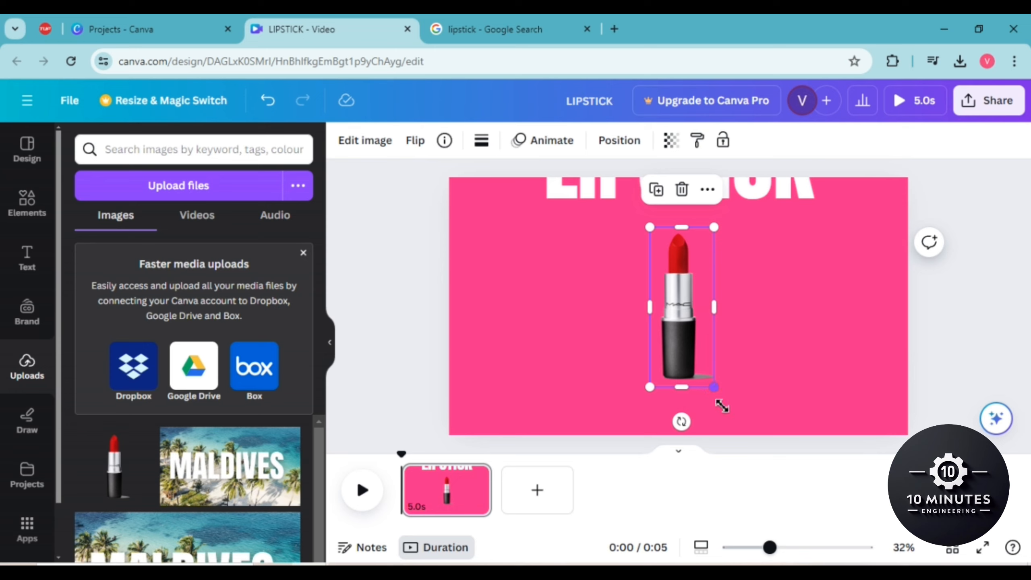
- Enlarge the lipstick image to over twice its size and centre it below the heading, extending past the page's lower edge
{"action": "left_click_drag", "start_coordinate": [722, 405], "coordinate": [774, 528]}
{"action": "left_click_drag", "start_coordinate": [652, 224], "coordinate": [544, 167]}
{"action": "left_click_drag", "start_coordinate": [706, 280], "coordinate": [691, 347]}
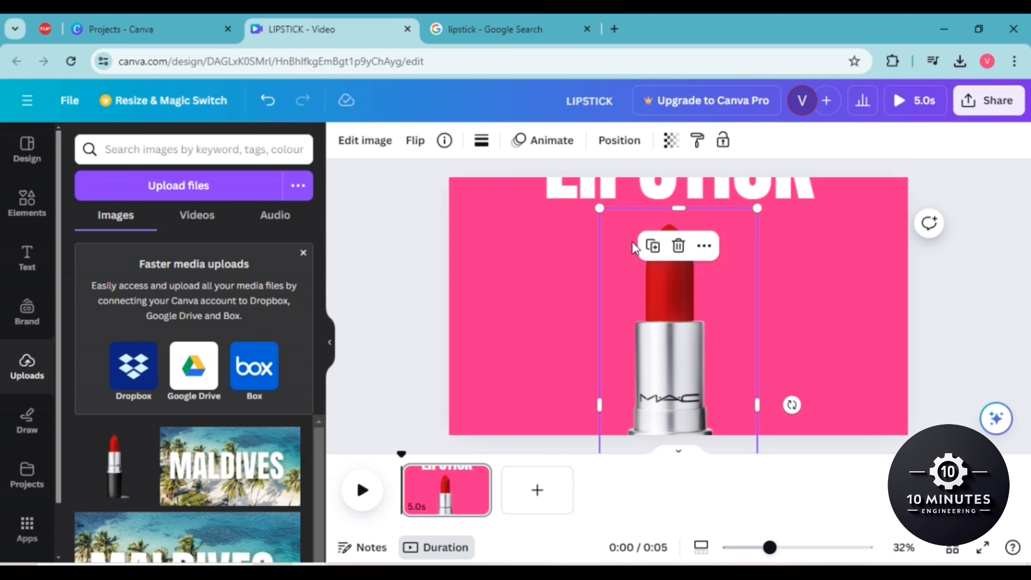
{"action": "left_click_drag", "start_coordinate": [600, 209], "coordinate": [591, 187]}
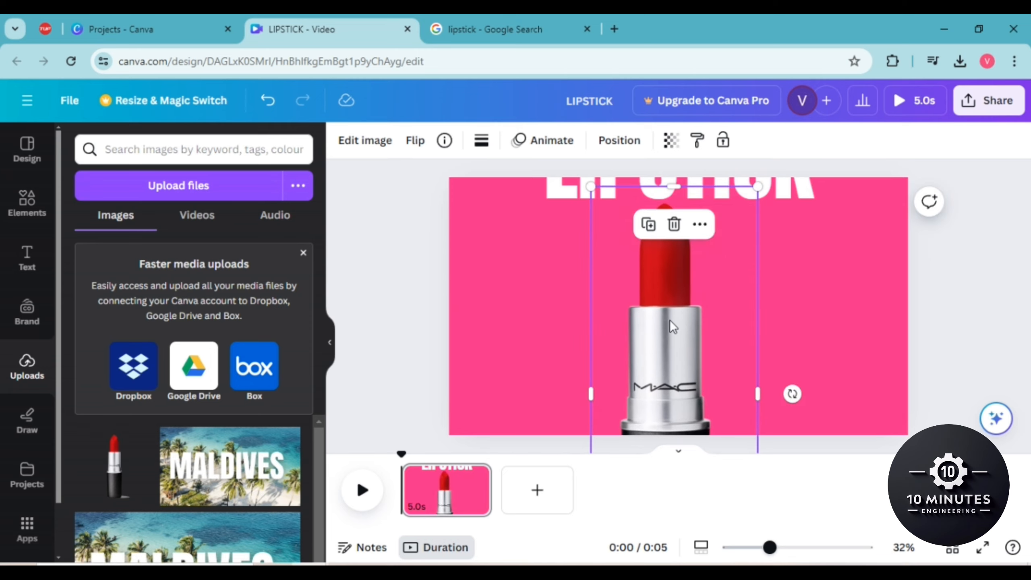
- Hide the side panel, lower the lipstick image and enlarge it slightly from its upper corner
{"action": "left_click", "coordinate": [328, 352]}
{"action": "left_click_drag", "start_coordinate": [520, 365], "coordinate": [521, 421]}
{"action": "left_click_drag", "start_coordinate": [458, 263], "coordinate": [414, 246]}
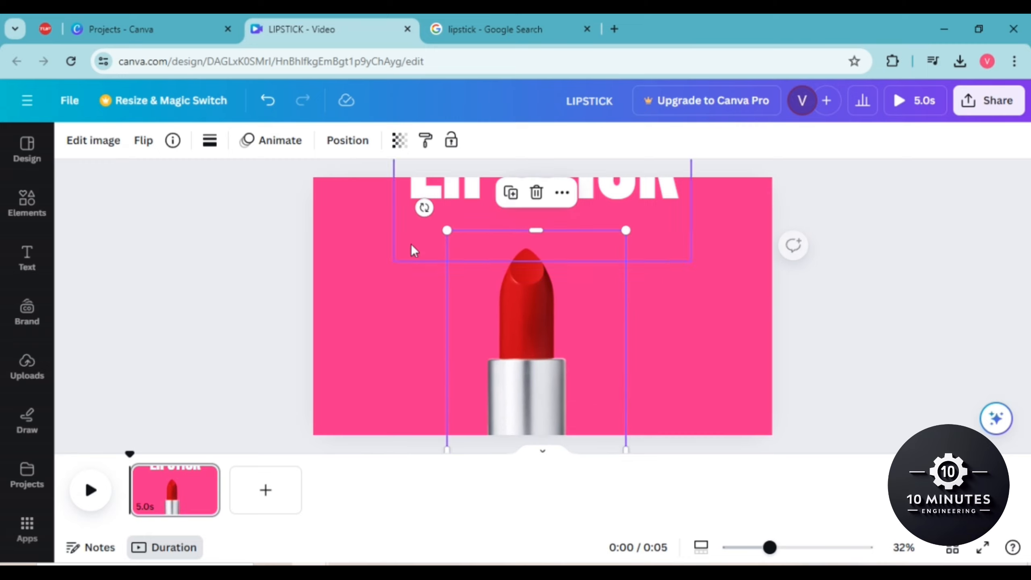
- Lower the lipstick until only its red tip stays on the page and move the LIPSTICK text group above the page
{"action": "left_click_drag", "start_coordinate": [532, 332], "coordinate": [541, 404]}
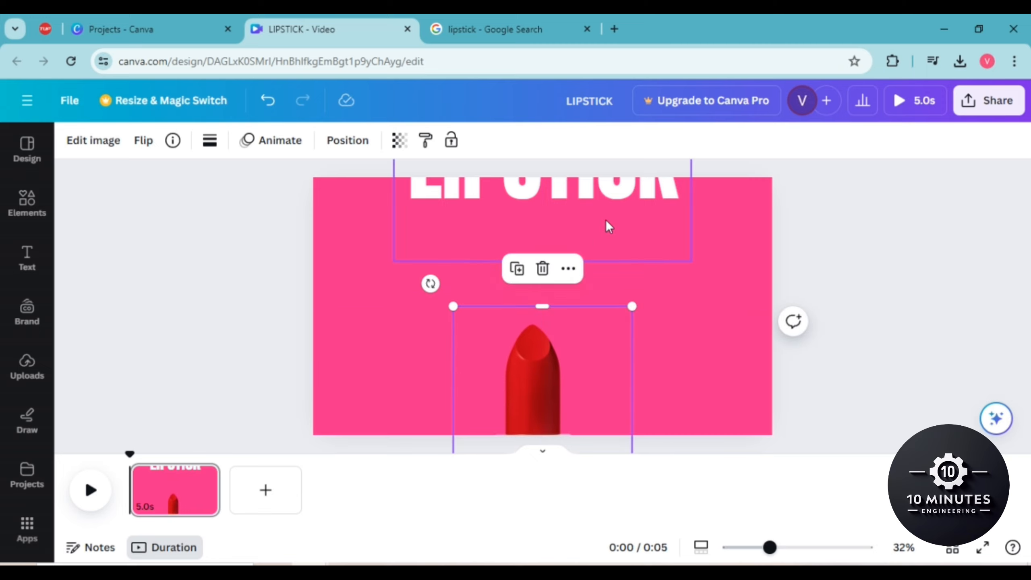
{"action": "left_click_drag", "start_coordinate": [588, 192], "coordinate": [587, 167]}
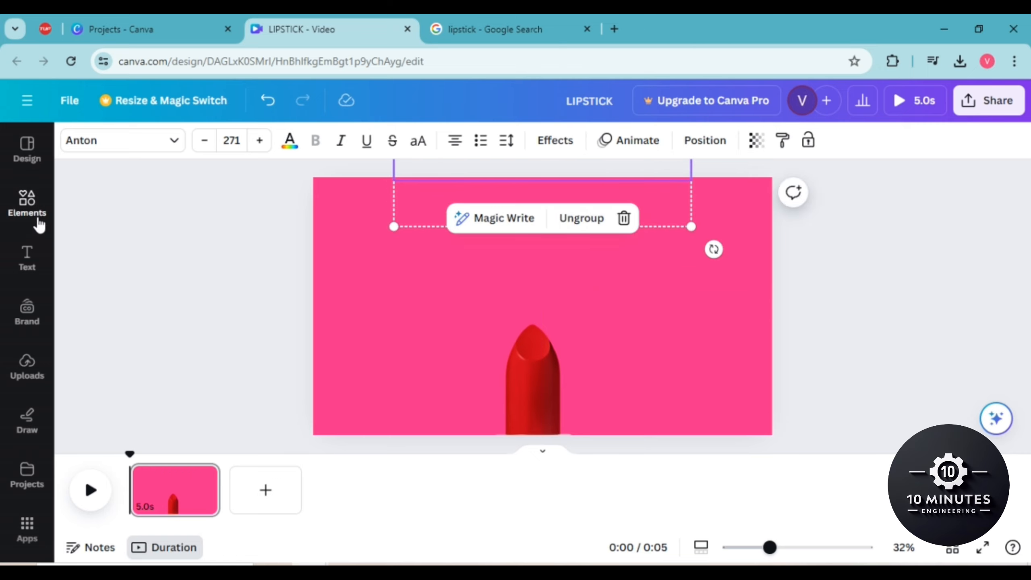
- Add a square over the lipstick's red tip and make it fully transparent
{"action": "left_click", "coordinate": [39, 219]}
{"action": "left_click", "coordinate": [106, 273]}
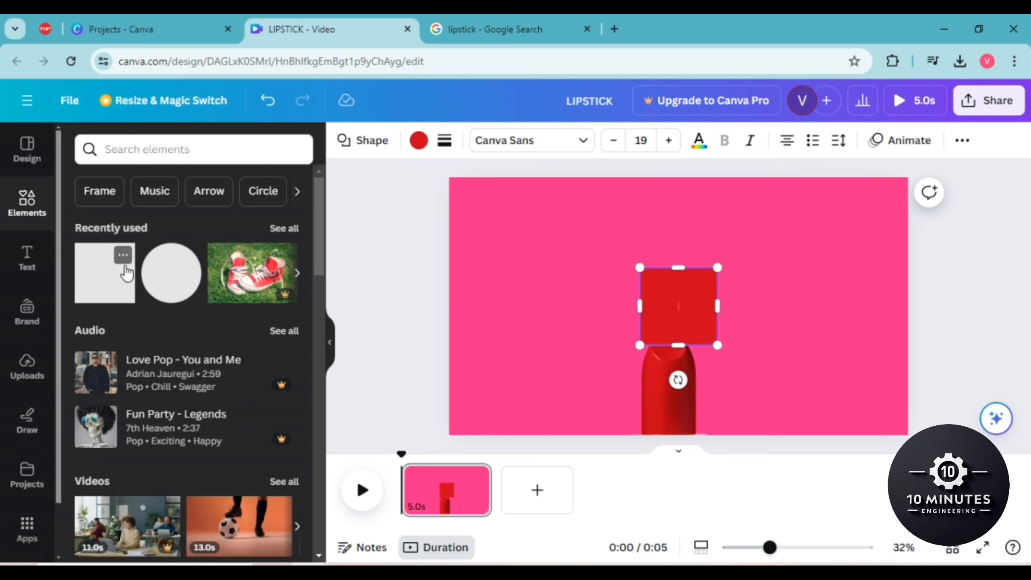
{"action": "mouse_move", "coordinate": [676, 306]}
{"action": "left_mouse_down"}
{"action": "mouse_move", "coordinate": [661, 302]}
{"action": "mouse_move", "coordinate": [668, 319]}
{"action": "left_mouse_up"}
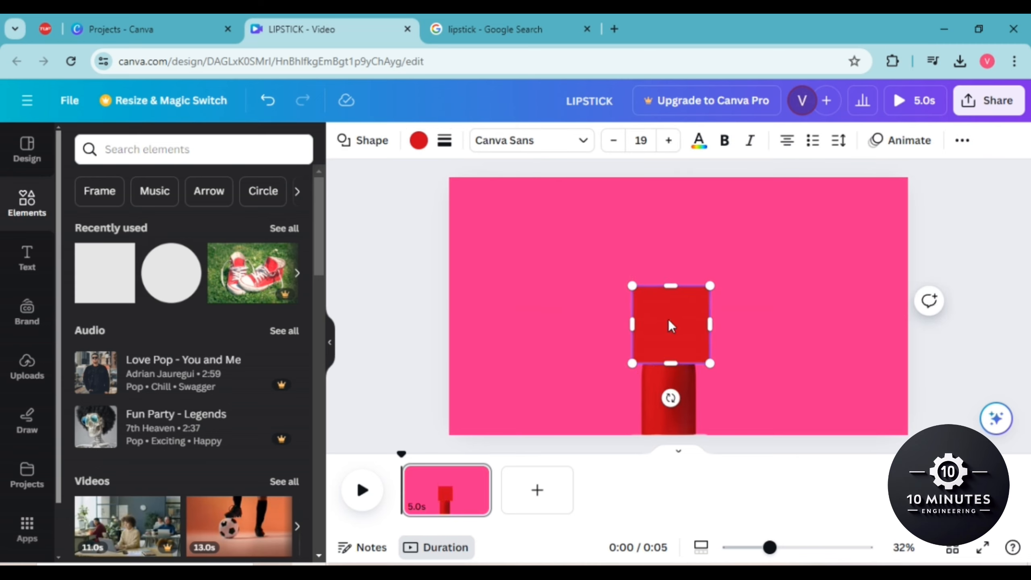
{"action": "left_click", "coordinate": [962, 140]}
{"action": "left_click", "coordinate": [902, 177]}
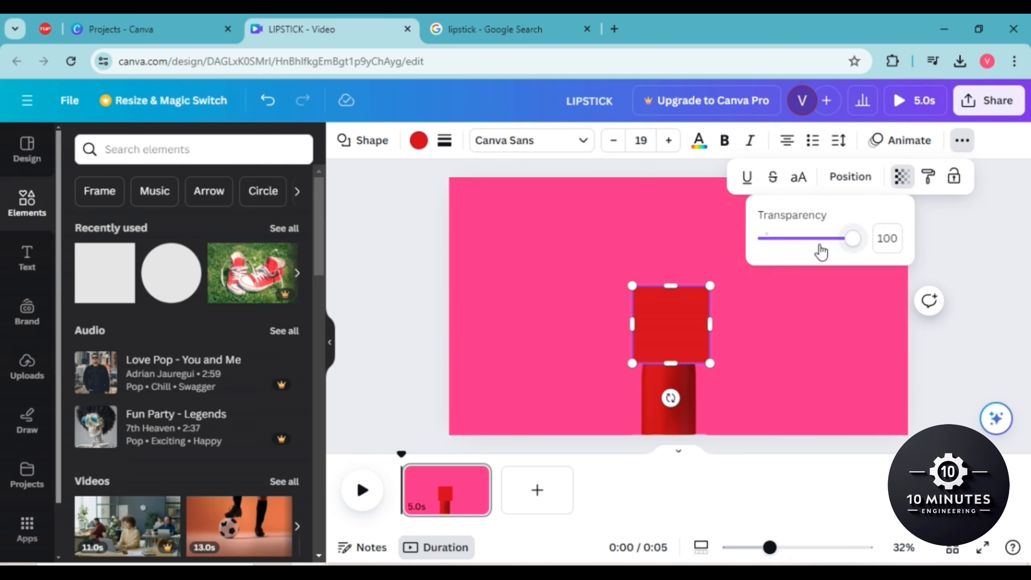
{"action": "left_click", "coordinate": [824, 238]}
{"action": "left_click_drag", "start_coordinate": [756, 265], "coordinate": [726, 269]}
{"action": "left_click", "coordinate": [656, 252]}
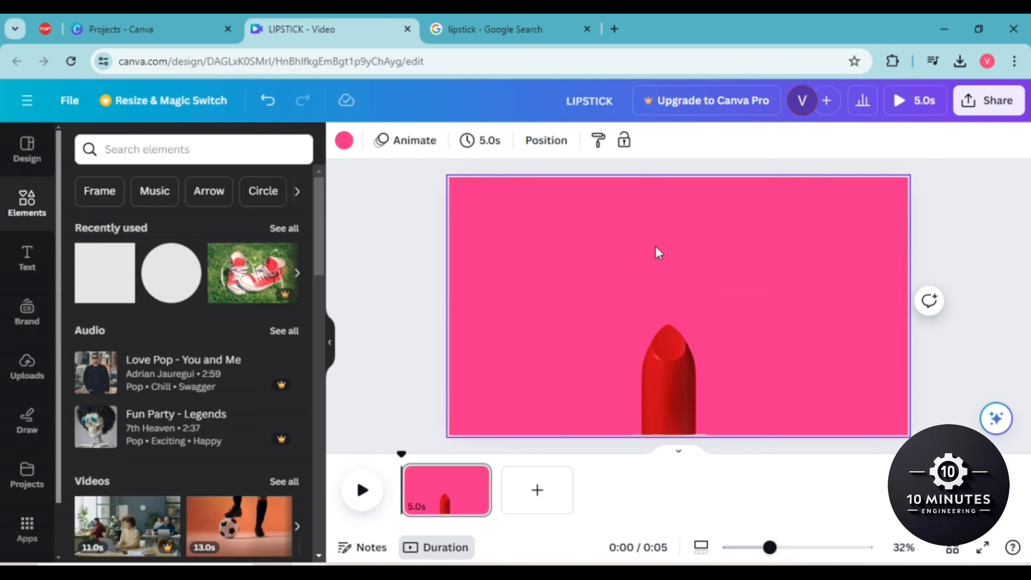
- Group the invisible square with the lipstick and move the group straight down until the lipstick is entirely off the page
{"action": "left_click_drag", "start_coordinate": [587, 281], "coordinate": [741, 394]}
{"action": "left_click", "coordinate": [645, 248]}
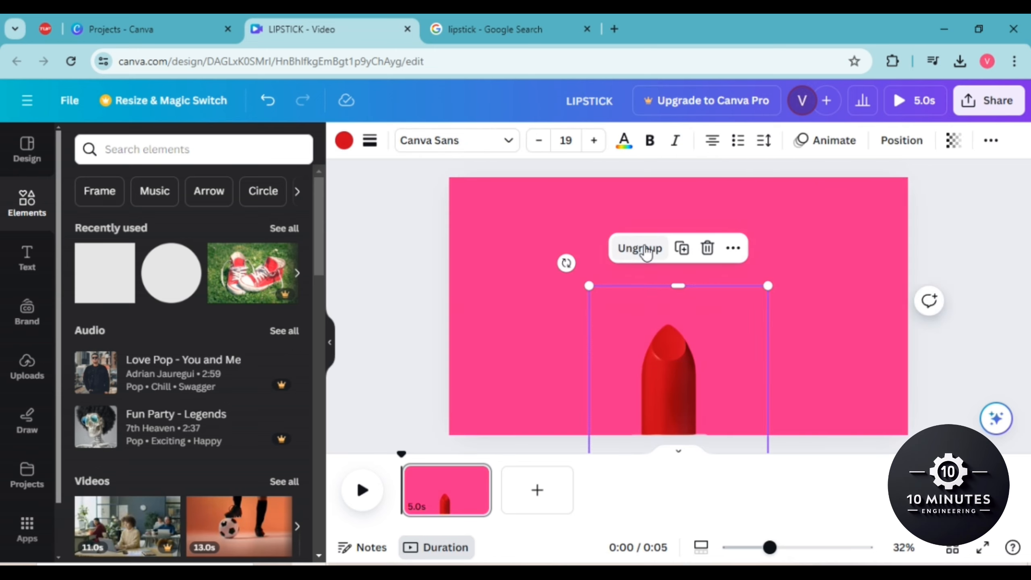
{"action": "left_click_drag", "start_coordinate": [672, 316], "coordinate": [672, 431]}
{"action": "left_click", "coordinate": [430, 327]}
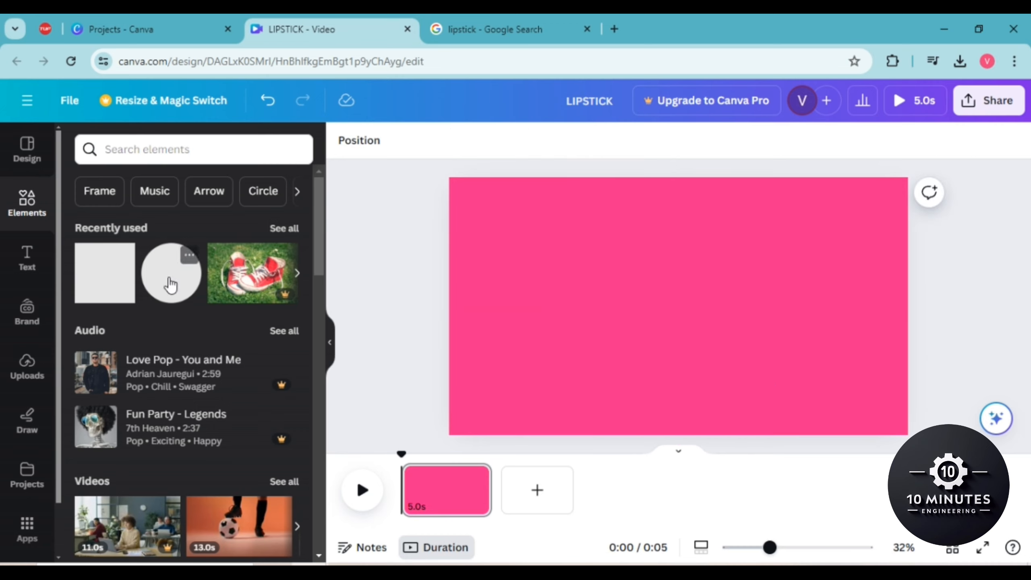
- Add a circle at the page's centre and fill it with solid light orange
{"action": "left_click", "coordinate": [170, 284]}
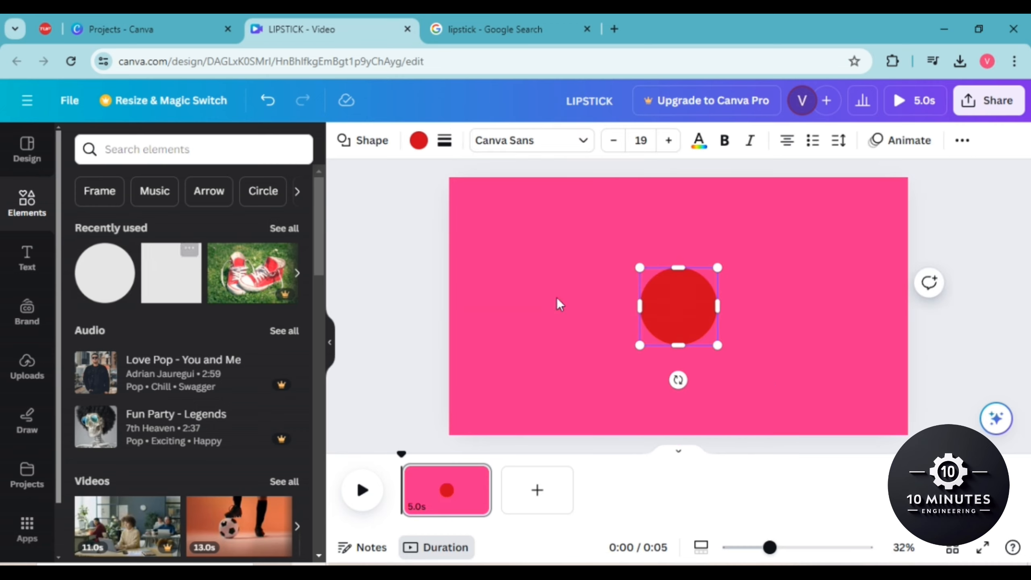
{"action": "left_click", "coordinate": [417, 142]}
{"action": "scroll", "coordinate": [196, 391], "scroll_direction": "down", "scroll_amount": 5}
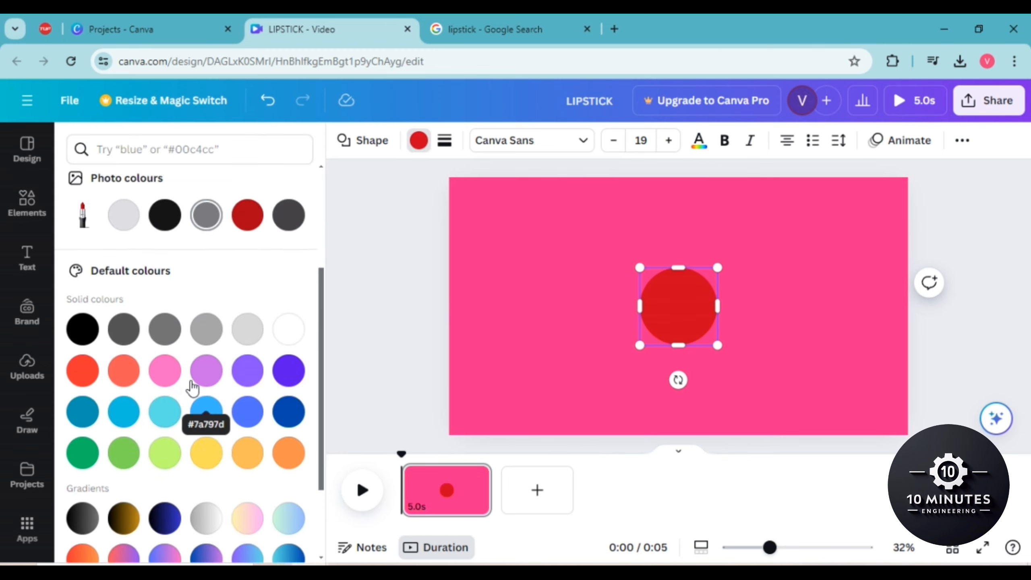
{"action": "left_click", "coordinate": [253, 384]}
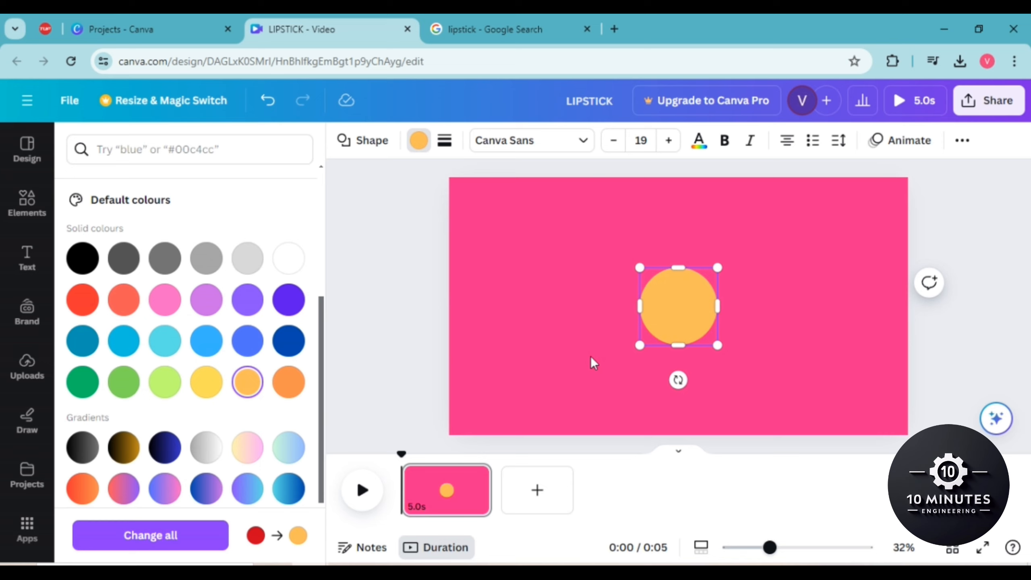
{"action": "left_click", "coordinate": [764, 300]}
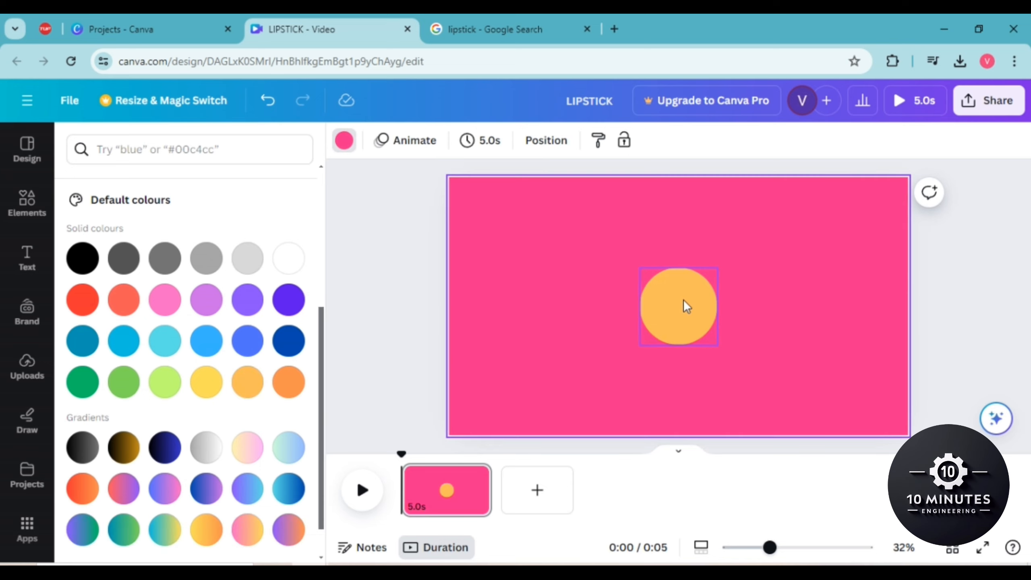
- Enlarge the orange circle in stages and centre it until it covers the whole page
{"action": "left_click", "coordinate": [683, 300]}
{"action": "left_click_drag", "start_coordinate": [643, 270], "coordinate": [505, 197]}
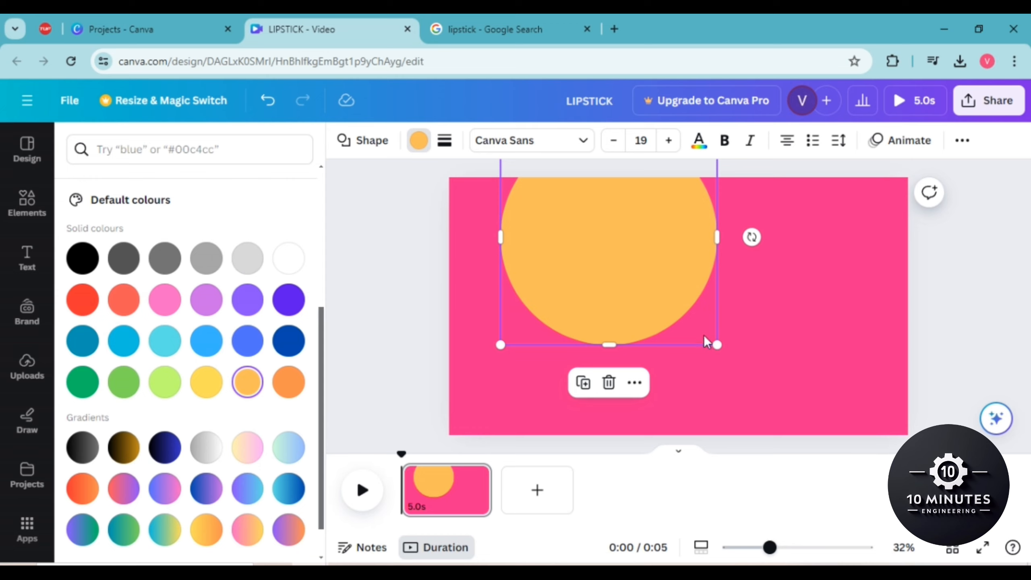
{"action": "left_click_drag", "start_coordinate": [719, 345], "coordinate": [828, 457]}
{"action": "left_click_drag", "start_coordinate": [667, 315], "coordinate": [686, 348]}
{"action": "scroll", "coordinate": [586, 293], "scroll_direction": "down", "scroll_amount": 3}
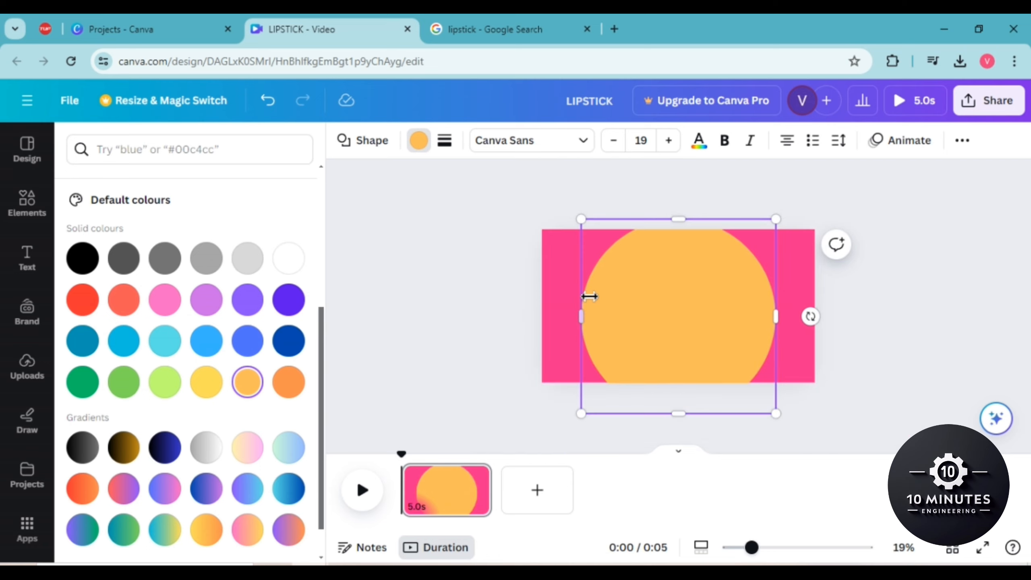
{"action": "left_click_drag", "start_coordinate": [561, 214], "coordinate": [493, 196]}
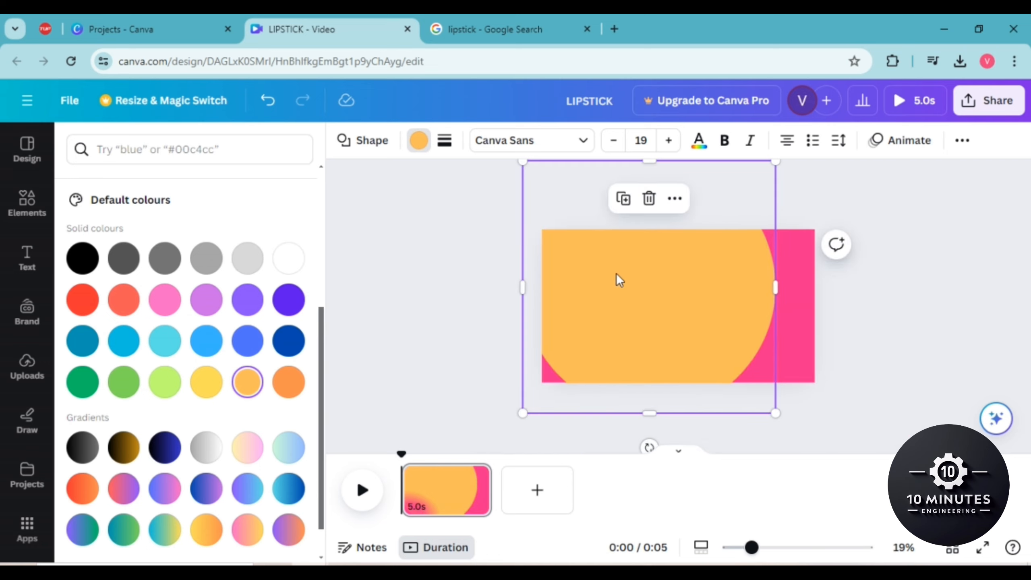
{"action": "left_click_drag", "start_coordinate": [617, 279], "coordinate": [643, 300]}
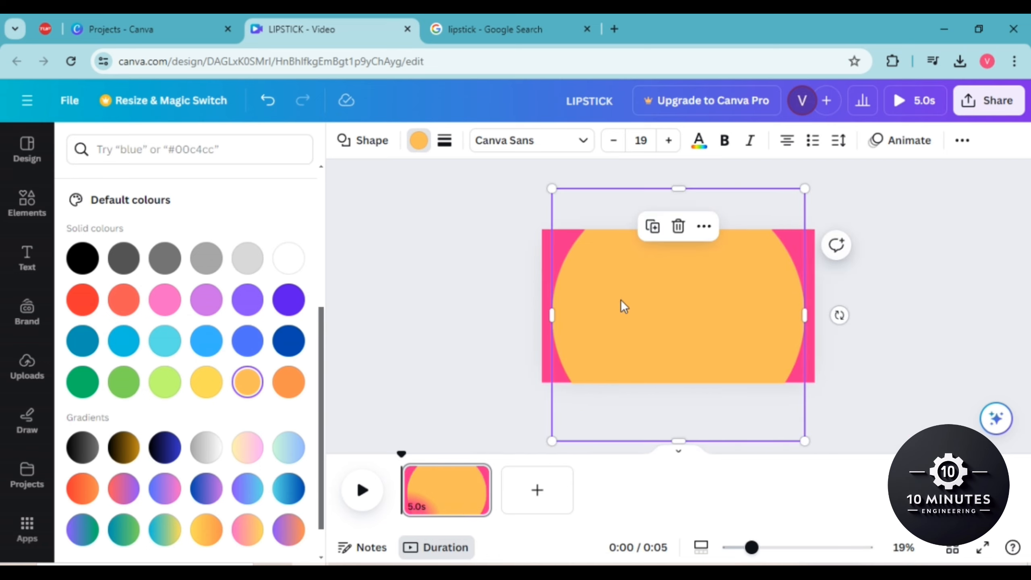
{"action": "left_click_drag", "start_coordinate": [557, 197], "coordinate": [487, 158]}
{"action": "left_click_drag", "start_coordinate": [666, 279], "coordinate": [697, 295]}
{"action": "scroll", "coordinate": [524, 307], "scroll_direction": "down", "scroll_amount": 2}
{"action": "key", "text": "Escape"}
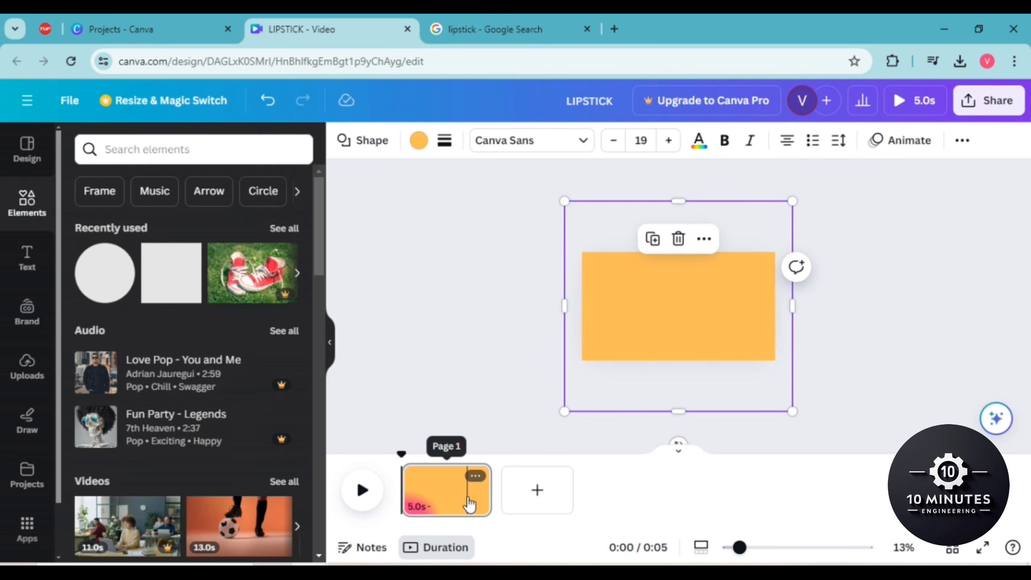
- Shorten the page's duration to 2.0 seconds on the timeline
{"action": "left_click", "coordinate": [474, 476]}
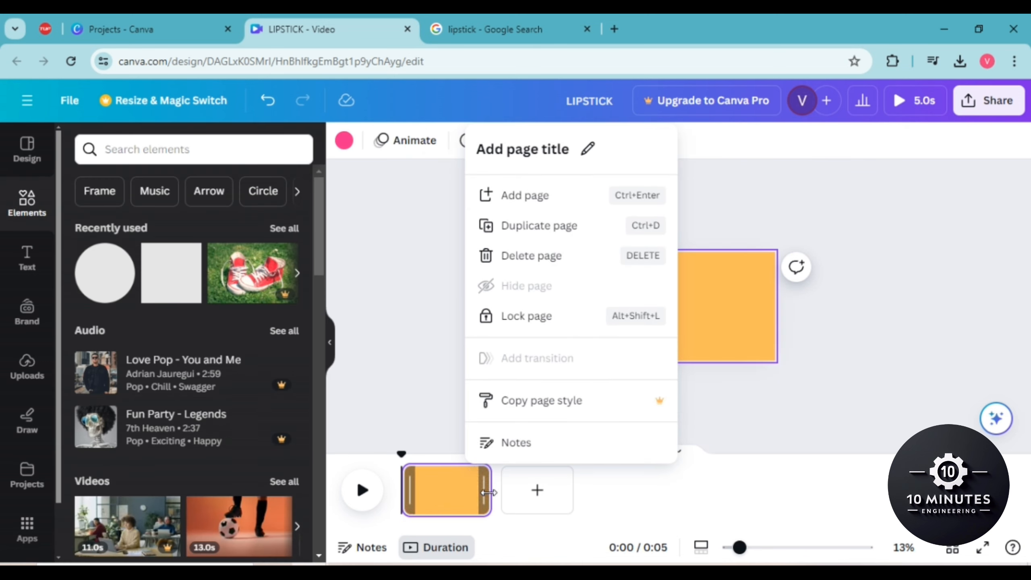
{"action": "left_click_drag", "start_coordinate": [489, 494], "coordinate": [438, 496]}
{"action": "left_click", "coordinate": [383, 422]}
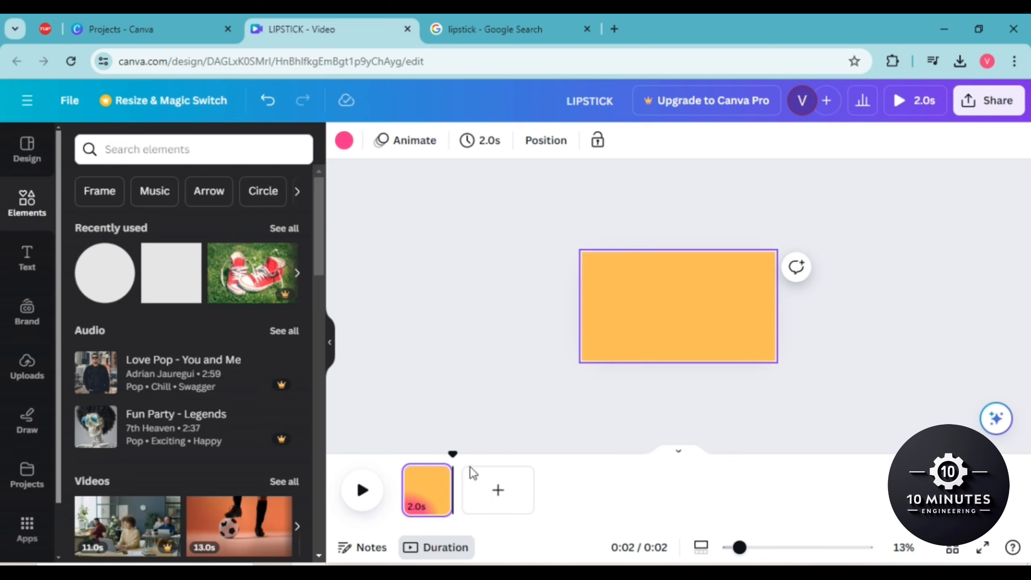
- Duplicate the 2.0-second page and position the playhead on the copy at about 2.3 seconds
{"action": "left_click", "coordinate": [436, 475]}
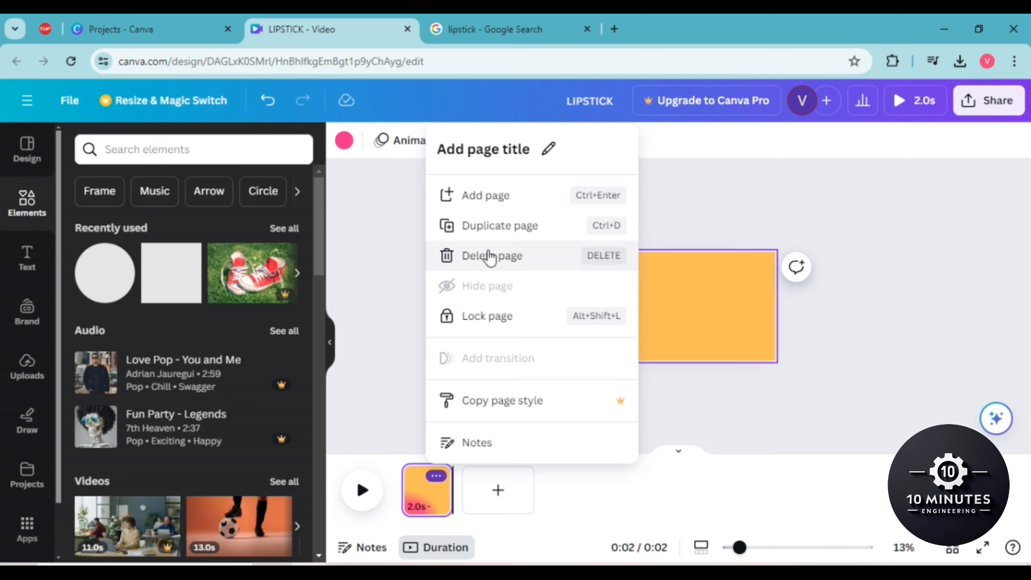
{"action": "left_click", "coordinate": [496, 230]}
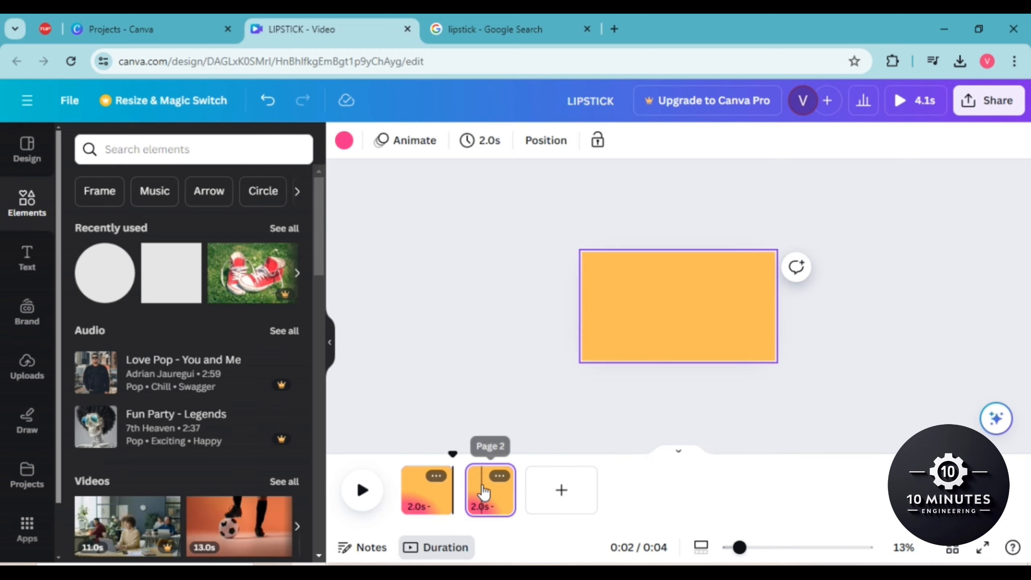
{"action": "left_click", "coordinate": [480, 458]}
{"action": "left_click_drag", "start_coordinate": [480, 458], "coordinate": [471, 450]}
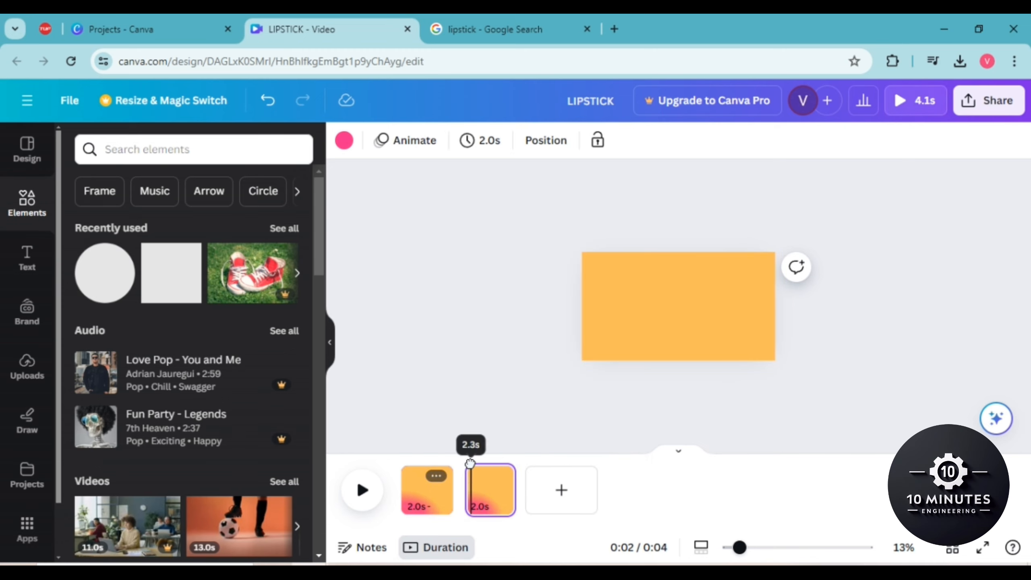
{"action": "left_click", "coordinate": [670, 307]}
{"action": "left_click", "coordinate": [676, 344]}
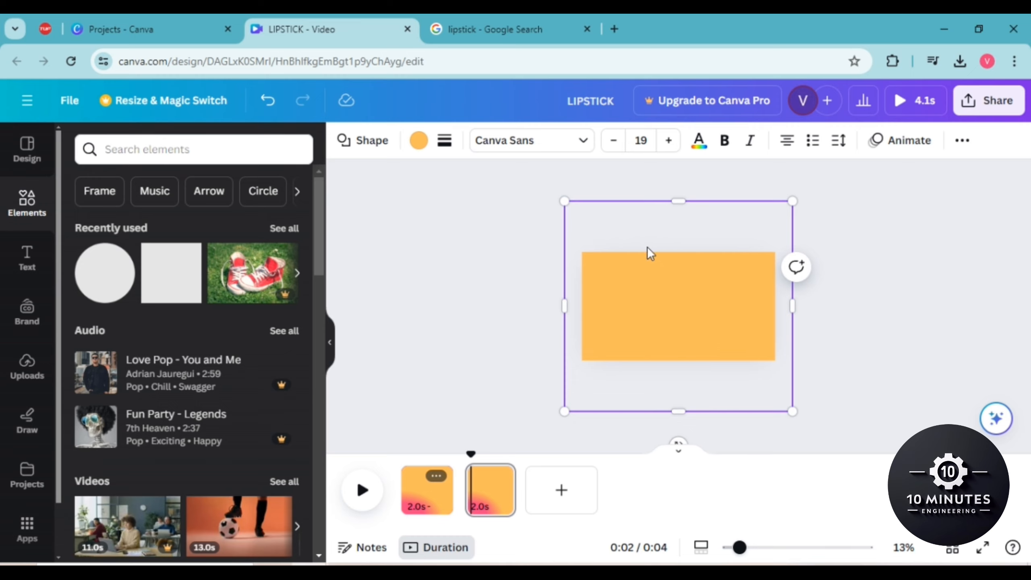
{"action": "left_click", "coordinate": [857, 283]}
- On both pages, move the orange circle's layer beneath the lipstick and LIPSTICK text, directly above the pink background
{"action": "left_click", "coordinate": [147, 499]}
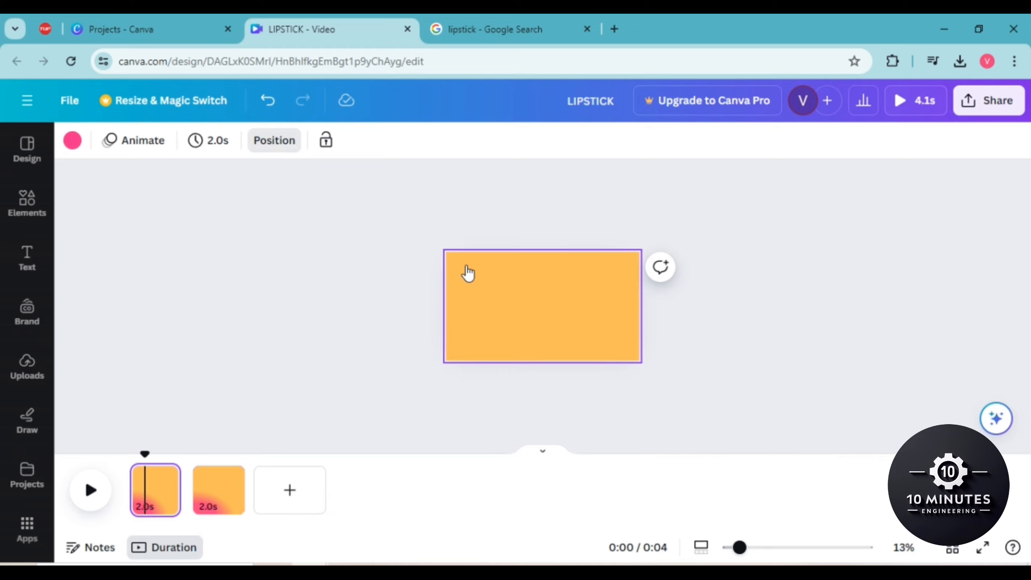
{"action": "left_click", "coordinate": [280, 141]}
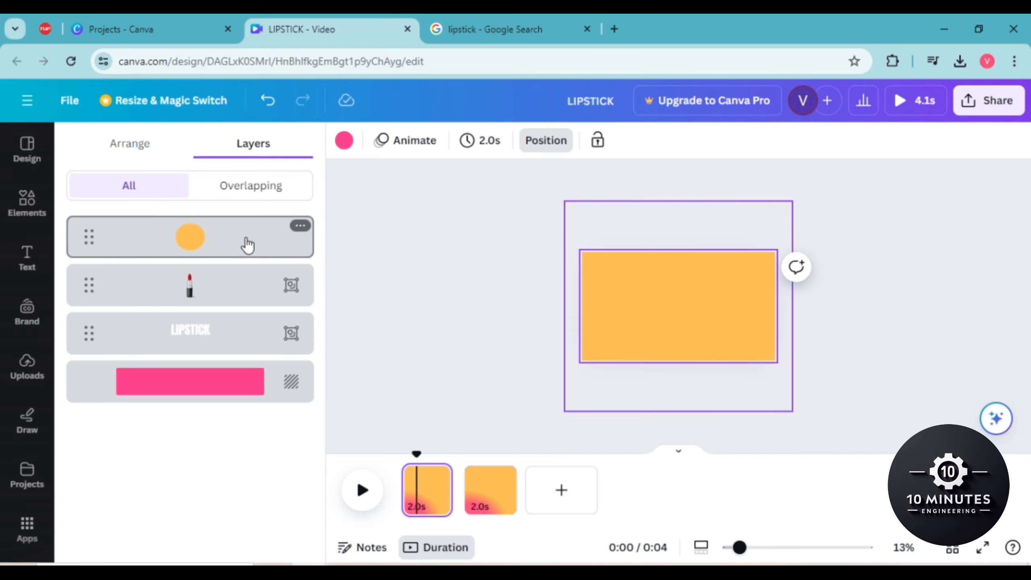
{"action": "left_click_drag", "start_coordinate": [246, 239], "coordinate": [226, 342]}
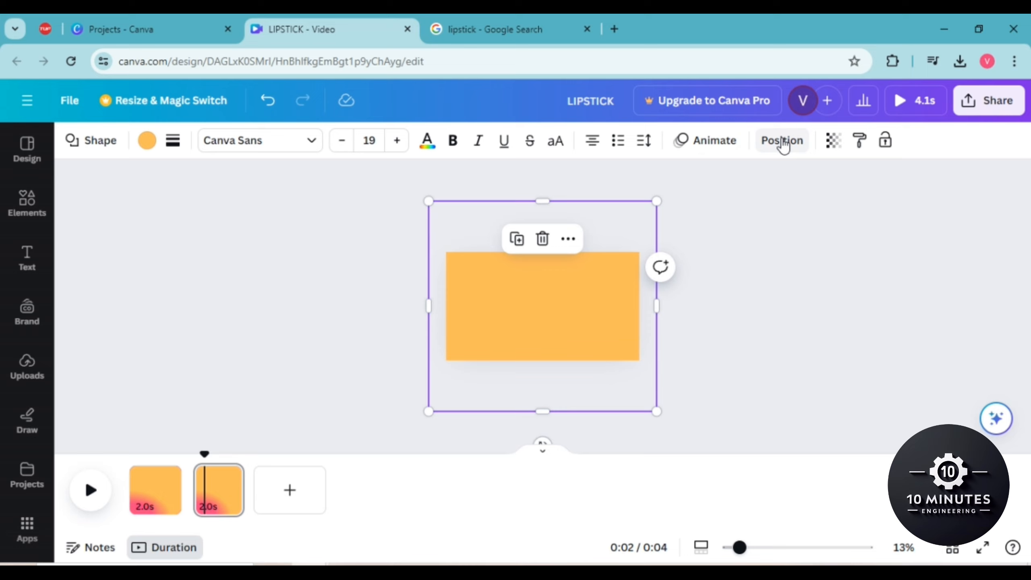
{"action": "left_click", "coordinate": [783, 142]}
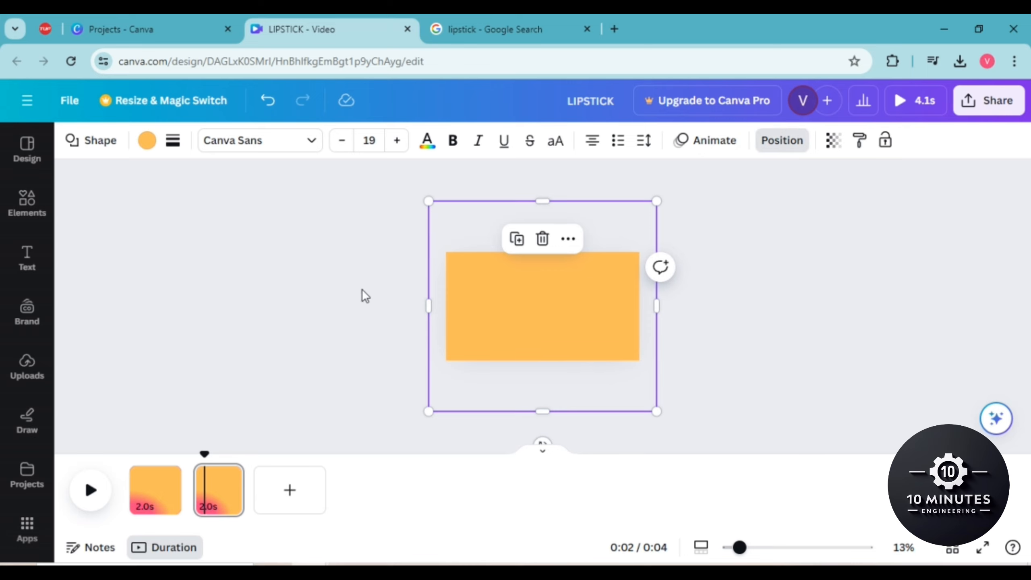
{"action": "left_click_drag", "start_coordinate": [87, 234], "coordinate": [84, 348]}
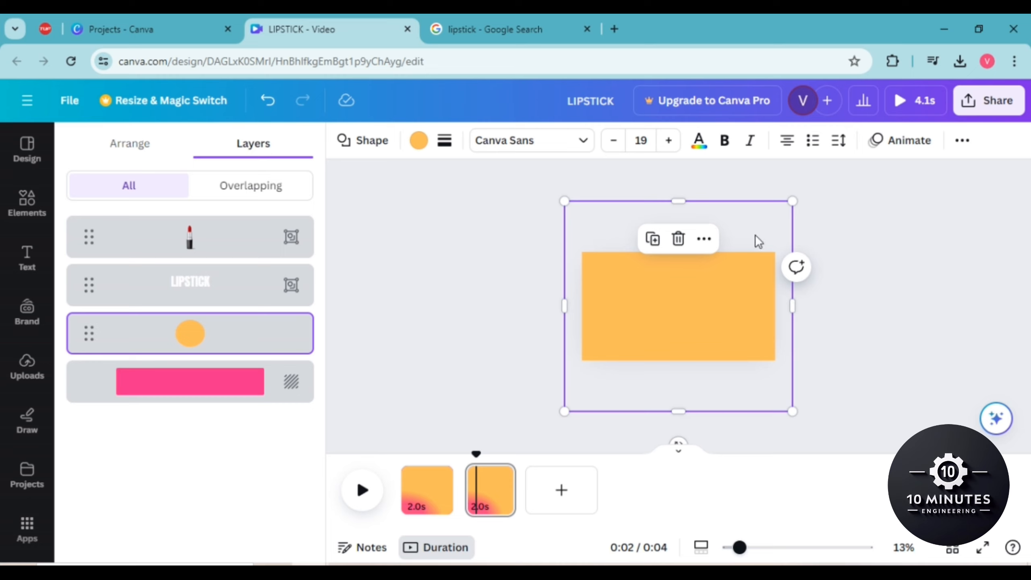
{"action": "left_click", "coordinate": [462, 352]}
- On page 2, raise the lipstick group onto the page, shrink it slightly and centre it horizontally
{"action": "left_click", "coordinate": [668, 350]}
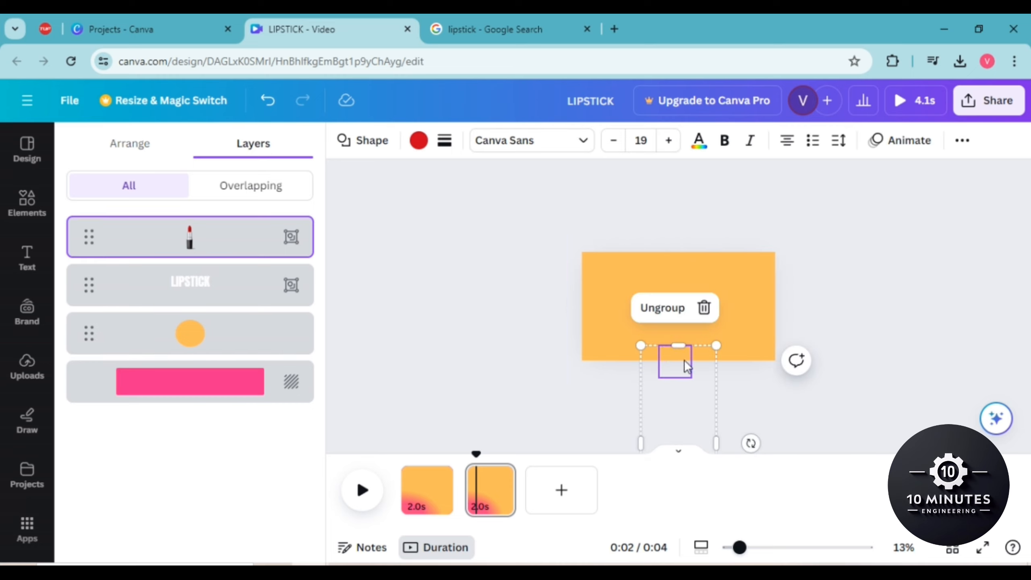
{"action": "left_click_drag", "start_coordinate": [681, 396], "coordinate": [683, 319]}
{"action": "left_click_drag", "start_coordinate": [684, 383], "coordinate": [689, 352]}
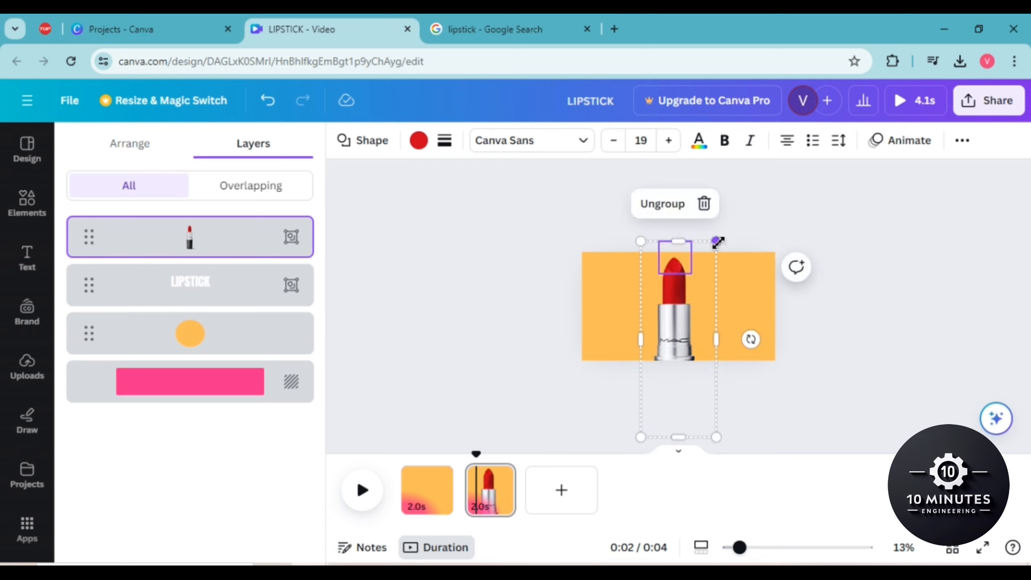
{"action": "left_click_drag", "start_coordinate": [717, 243], "coordinate": [705, 266]}
{"action": "left_click_drag", "start_coordinate": [673, 337], "coordinate": [681, 323]}
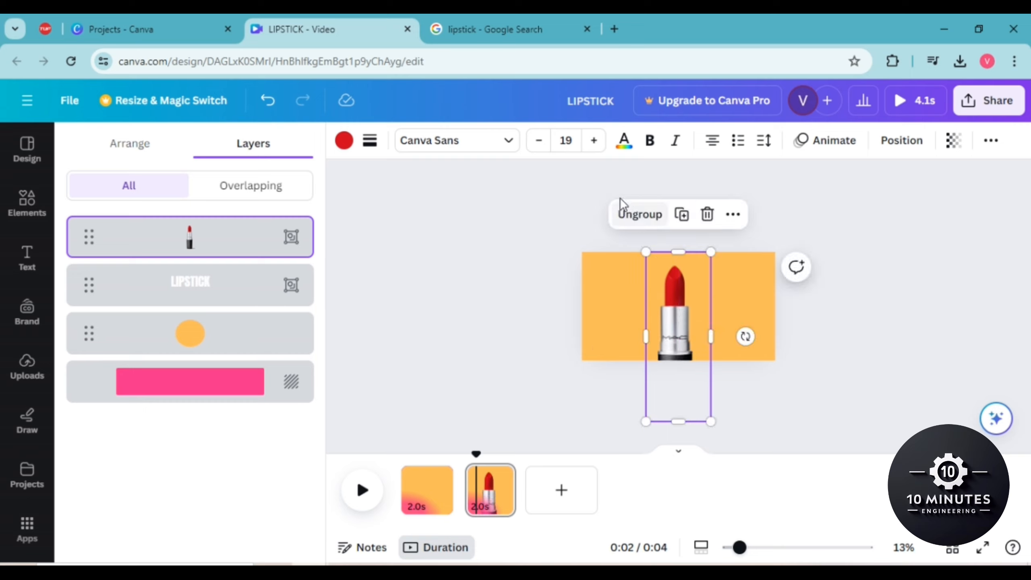
- Bring the LIPSTICK text group down onto page 2, centred near the upper edge behind the lipstick's tip
{"action": "left_click", "coordinate": [600, 237]}
{"action": "left_click_drag", "start_coordinate": [635, 220], "coordinate": [731, 253]}
{"action": "left_click_drag", "start_coordinate": [665, 229], "coordinate": [673, 277]}
{"action": "left_click", "coordinate": [833, 231]}
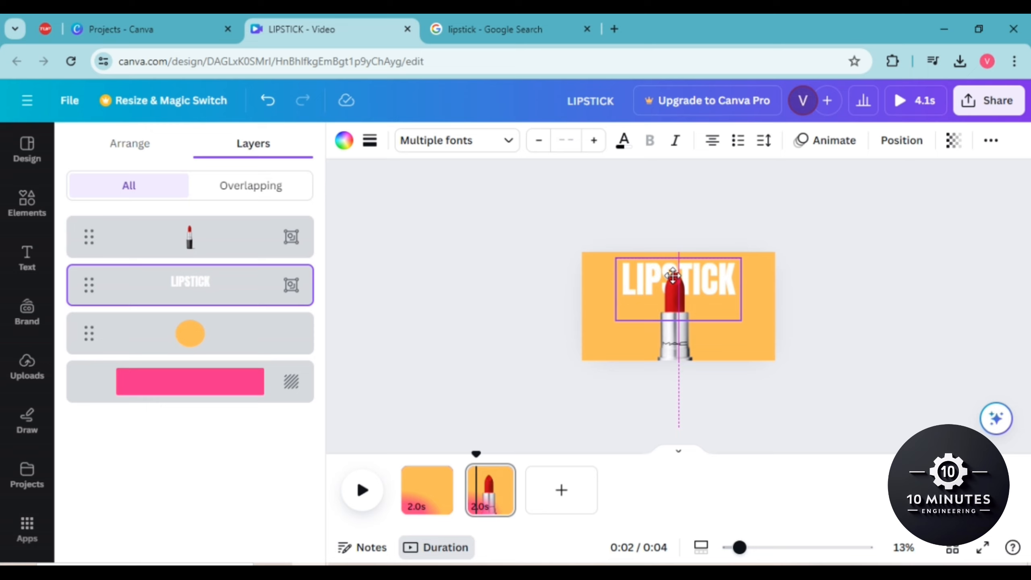
{"action": "left_click_drag", "start_coordinate": [674, 282], "coordinate": [674, 283]}
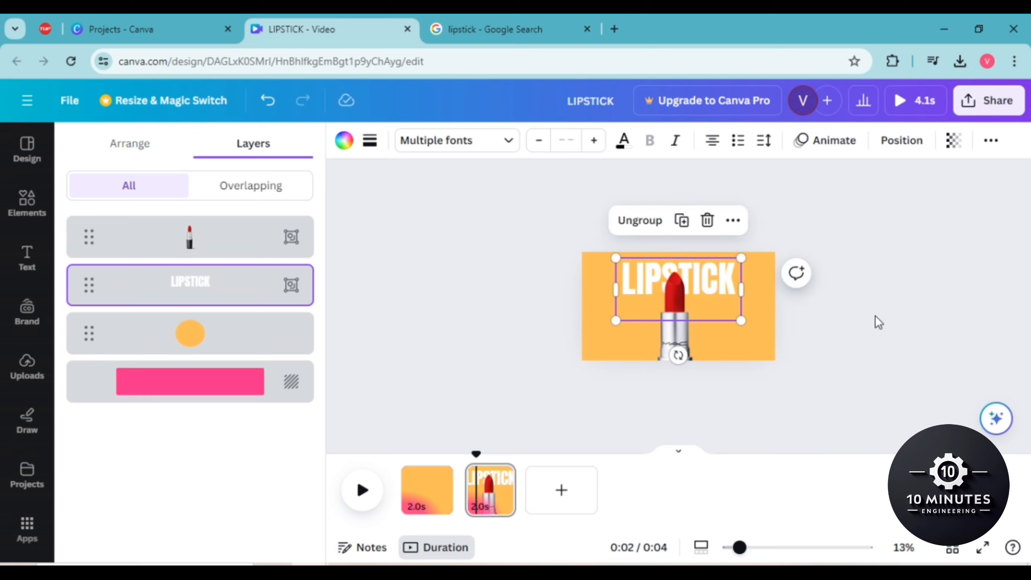
{"action": "left_click", "coordinate": [876, 322]}
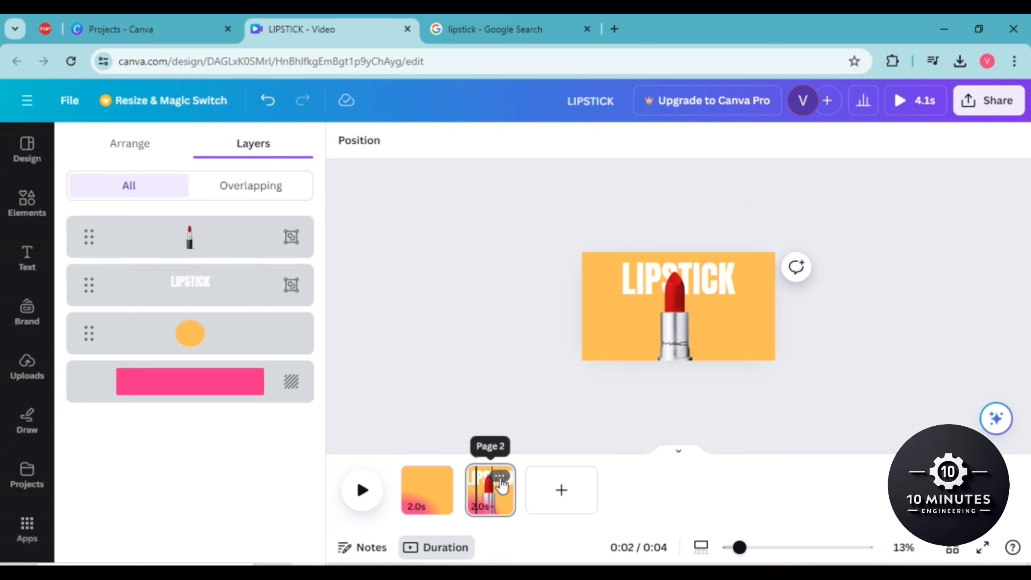
- Duplicate page 2 with the LIPSTICK heading and lipstick to create a third page
{"action": "left_click", "coordinate": [500, 476]}
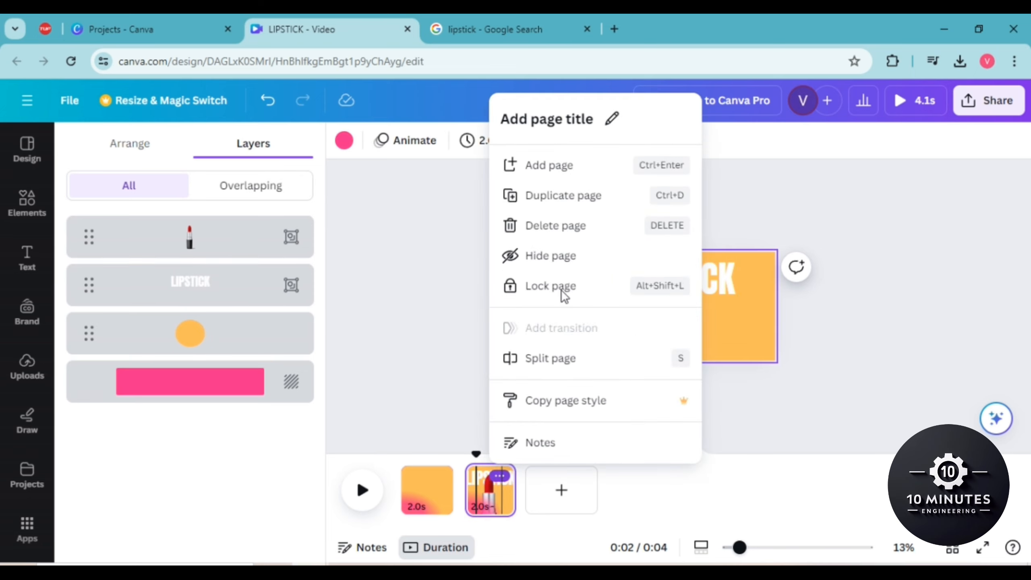
{"action": "left_click", "coordinate": [575, 200]}
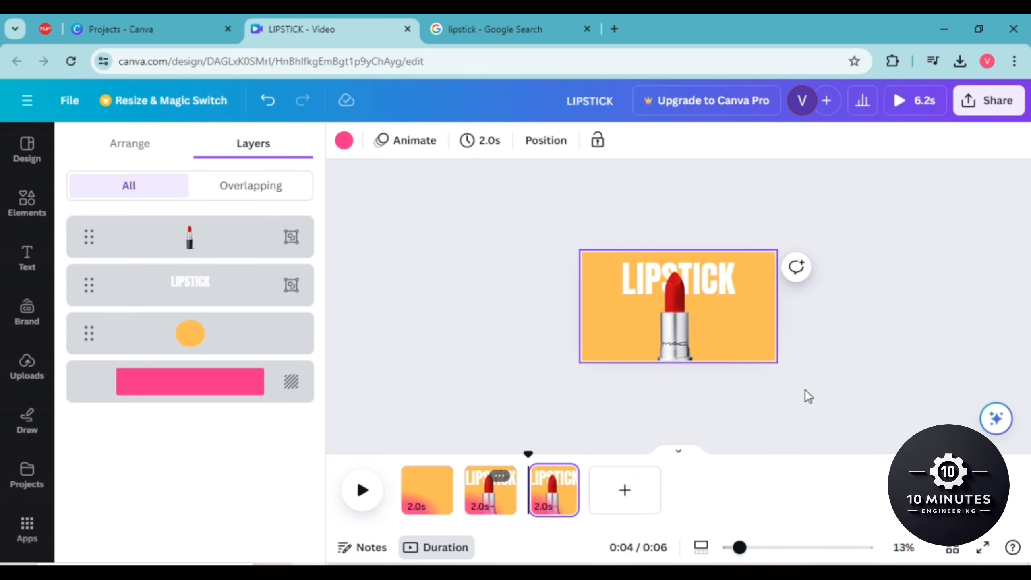
{"action": "left_click", "coordinate": [429, 257]}
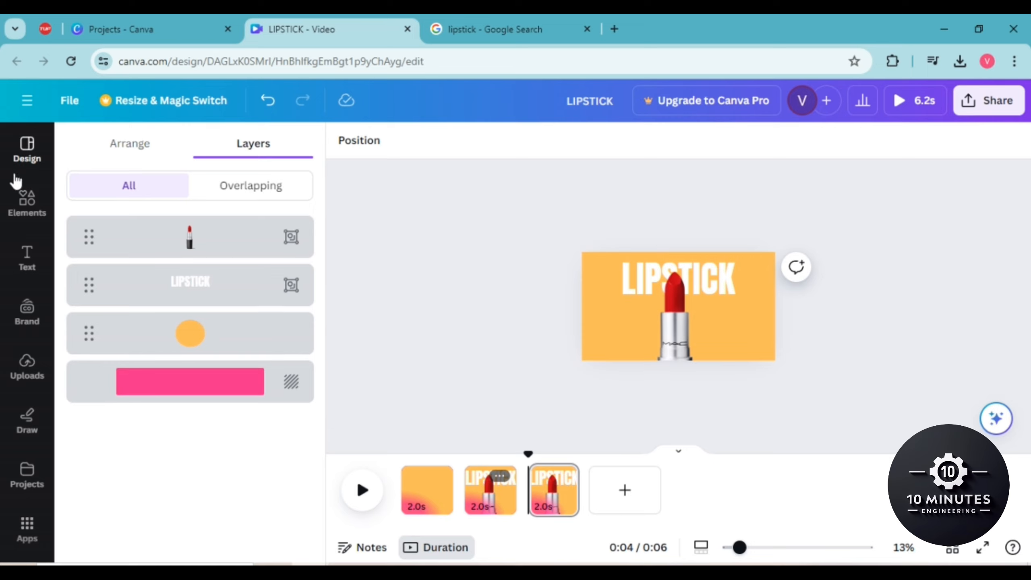
- On page 3, shrink the lipstick group to about 290 px wide and place it whole on the page, its tip overlapping the LIPSTICK heading
{"action": "left_click", "coordinate": [27, 200]}
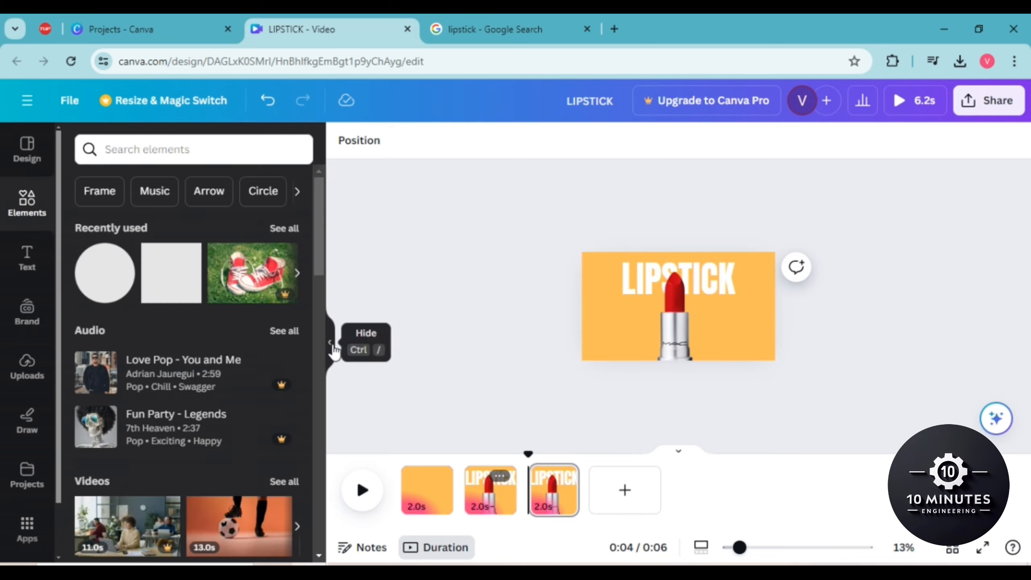
{"action": "left_click", "coordinate": [331, 343]}
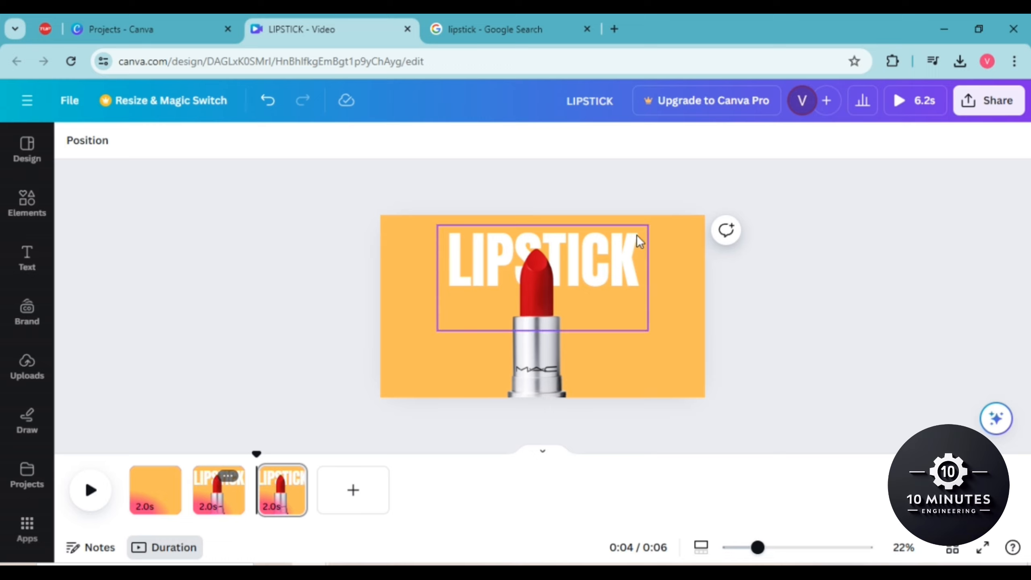
{"action": "scroll", "coordinate": [758, 301], "scroll_direction": "up", "scroll_amount": 2}
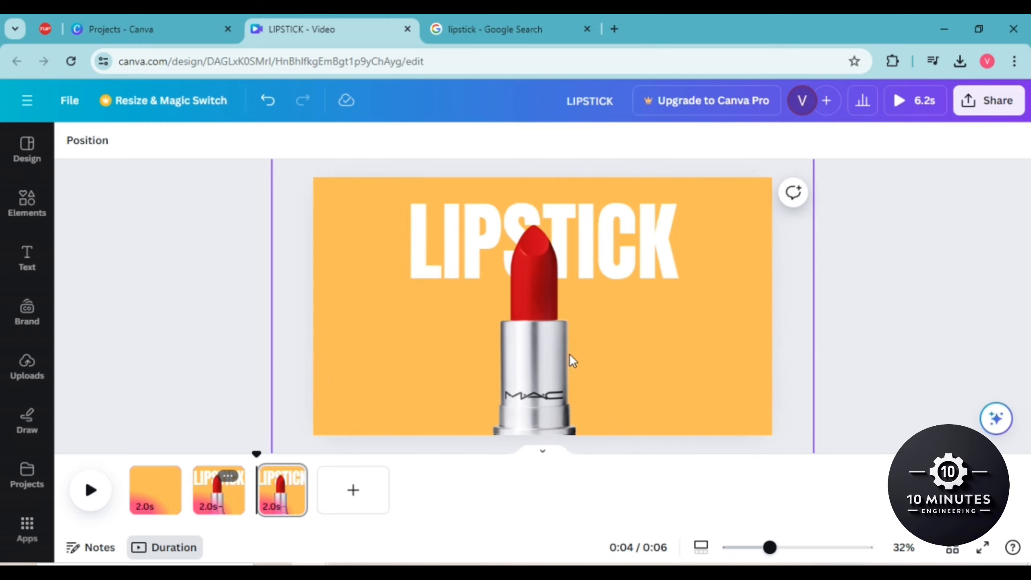
{"action": "left_click", "coordinate": [537, 350]}
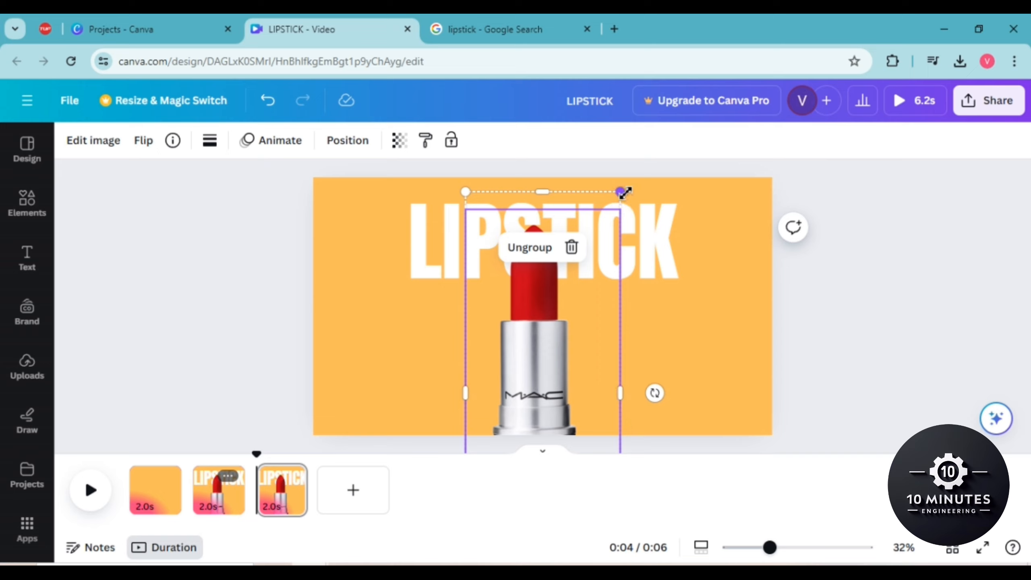
{"action": "left_click_drag", "start_coordinate": [612, 230], "coordinate": [580, 292]}
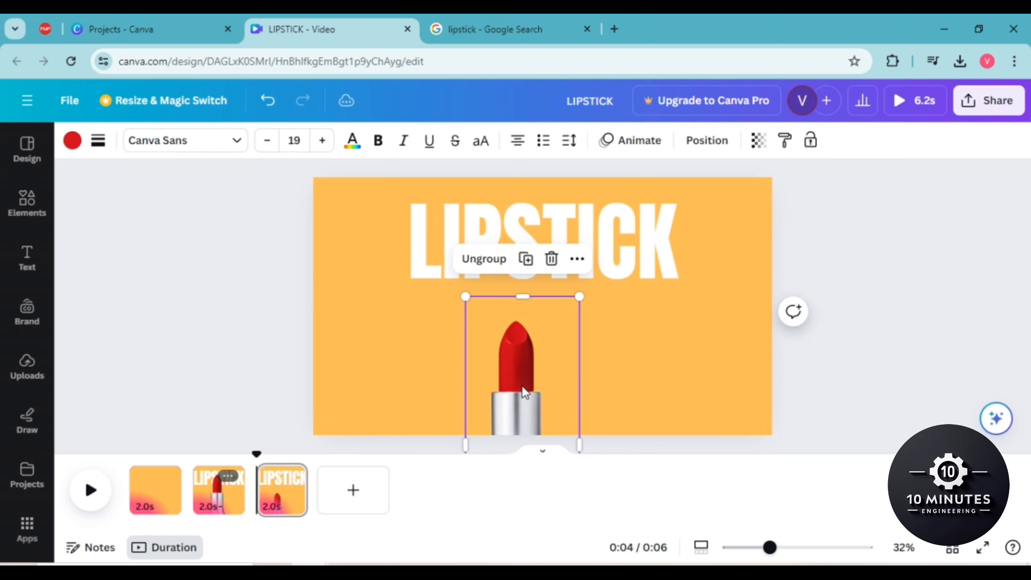
{"action": "left_click_drag", "start_coordinate": [535, 359], "coordinate": [573, 282]}
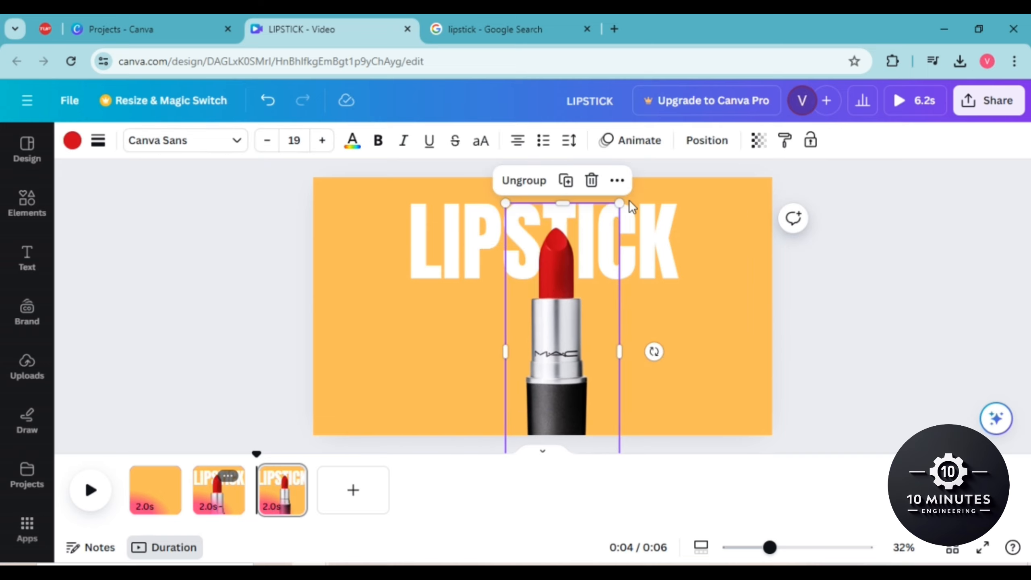
{"action": "left_click_drag", "start_coordinate": [620, 201], "coordinate": [594, 290]}
{"action": "left_click_drag", "start_coordinate": [553, 405], "coordinate": [561, 319]}
- Shrink the orange circle on page 3 to about 786 by 726 px and position it behind the lipstick, overlapping the heading's lower part
{"action": "left_click", "coordinate": [473, 334]}
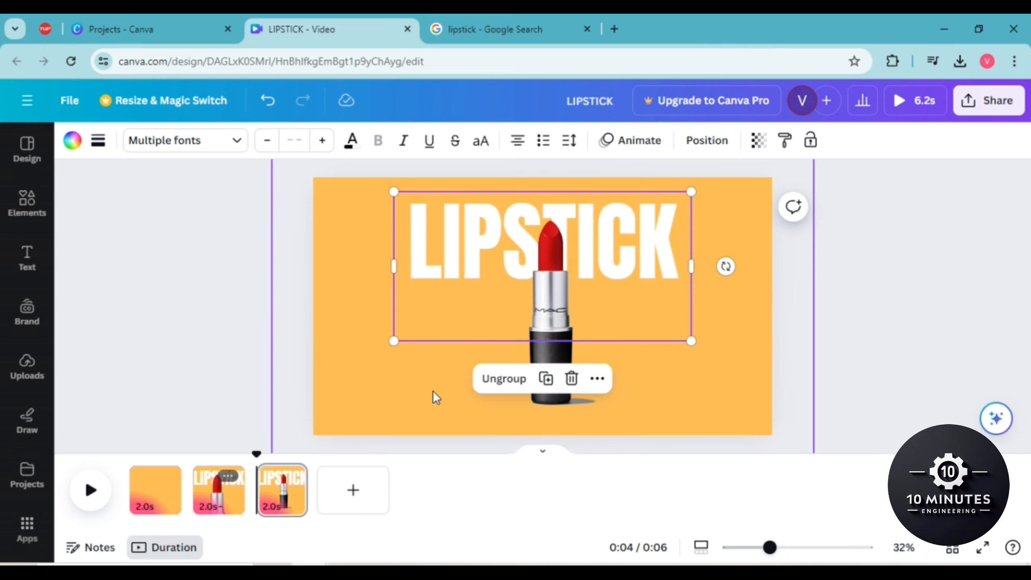
{"action": "left_click", "coordinate": [433, 396]}
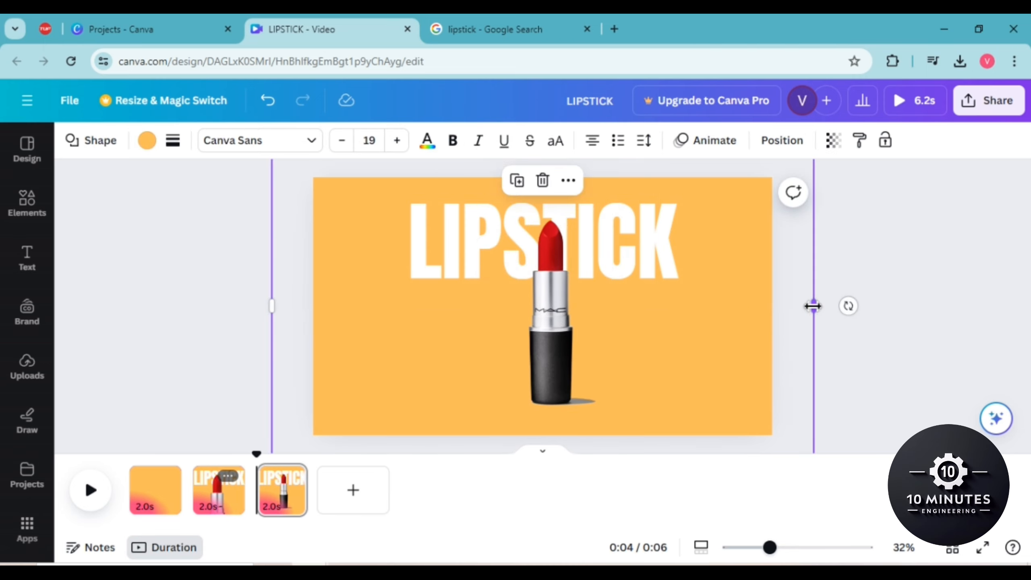
{"action": "scroll", "coordinate": [812, 306], "scroll_direction": "down", "scroll_amount": 5}
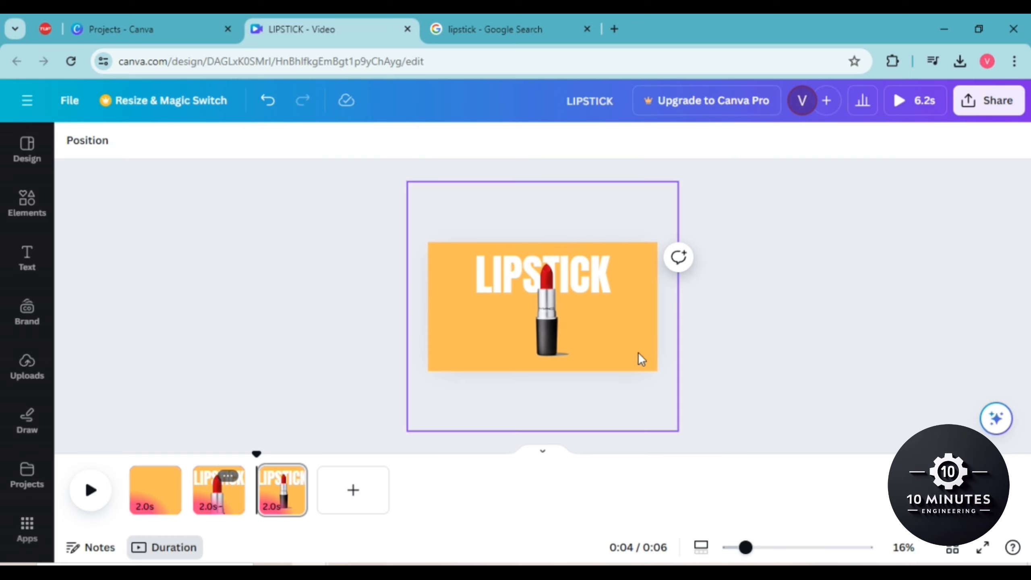
{"action": "left_click_drag", "start_coordinate": [677, 431], "coordinate": [611, 371]}
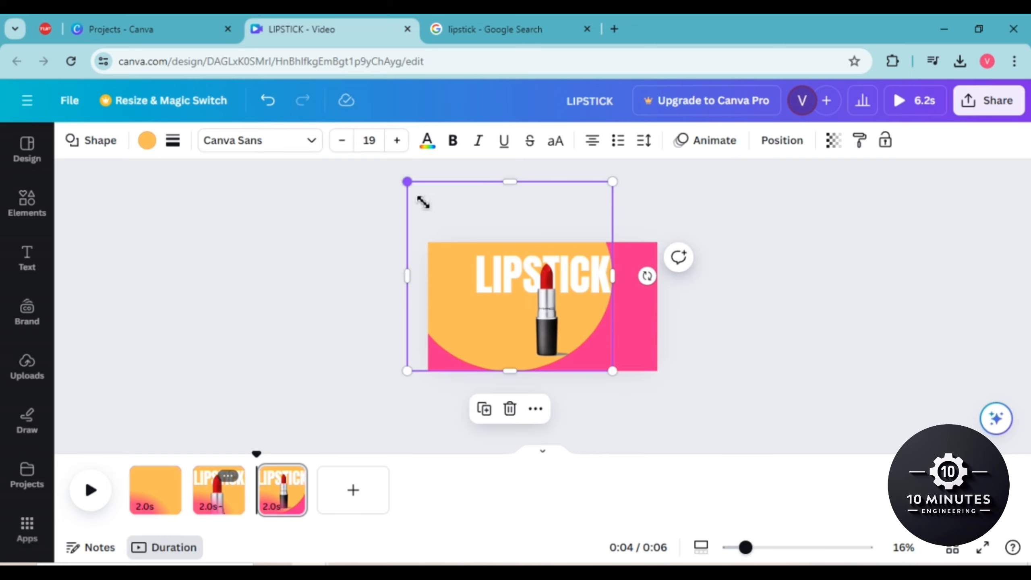
{"action": "left_click_drag", "start_coordinate": [423, 202], "coordinate": [485, 258]}
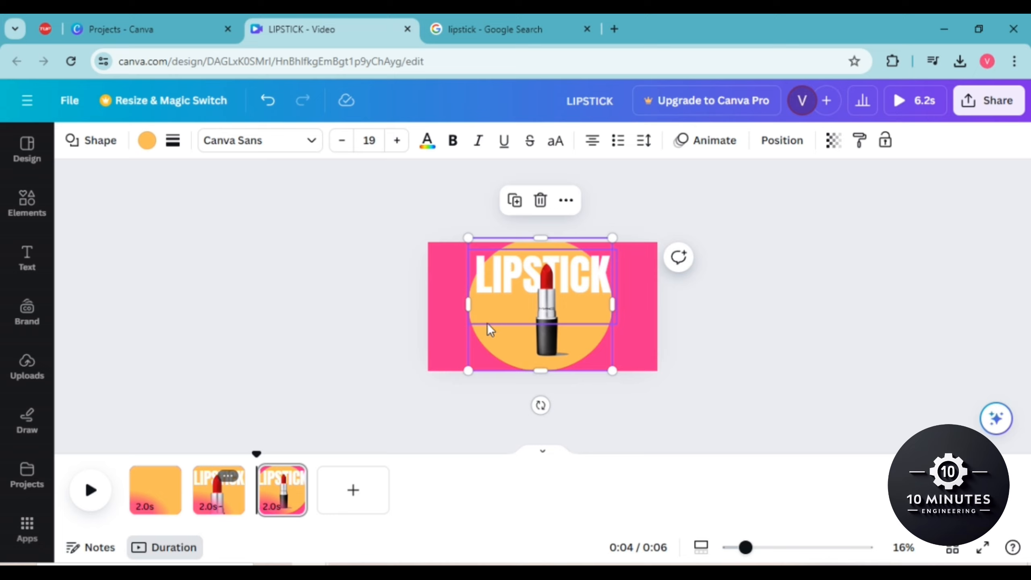
{"action": "left_click_drag", "start_coordinate": [468, 369], "coordinate": [496, 345]}
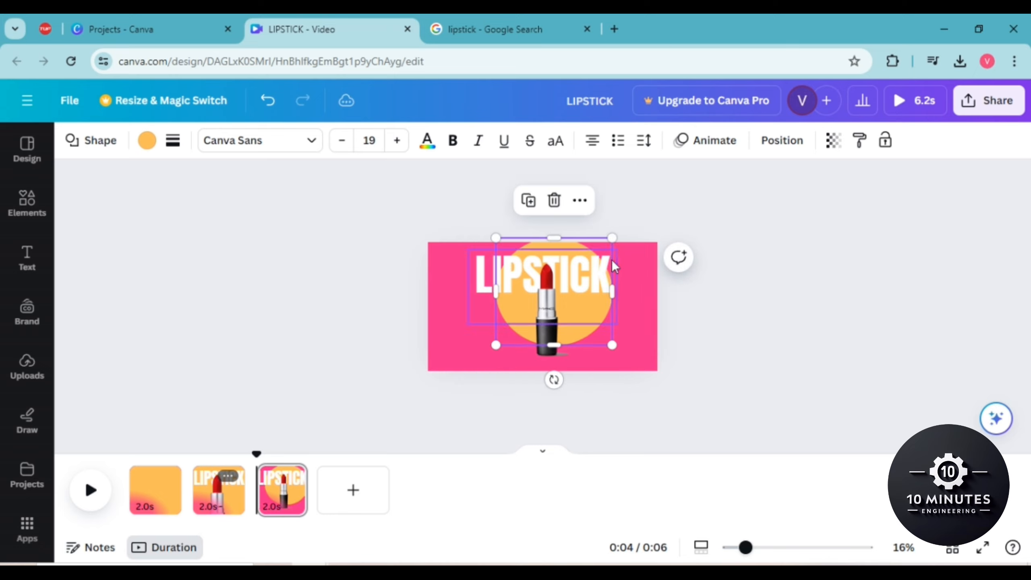
{"action": "left_click_drag", "start_coordinate": [612, 238], "coordinate": [578, 268]}
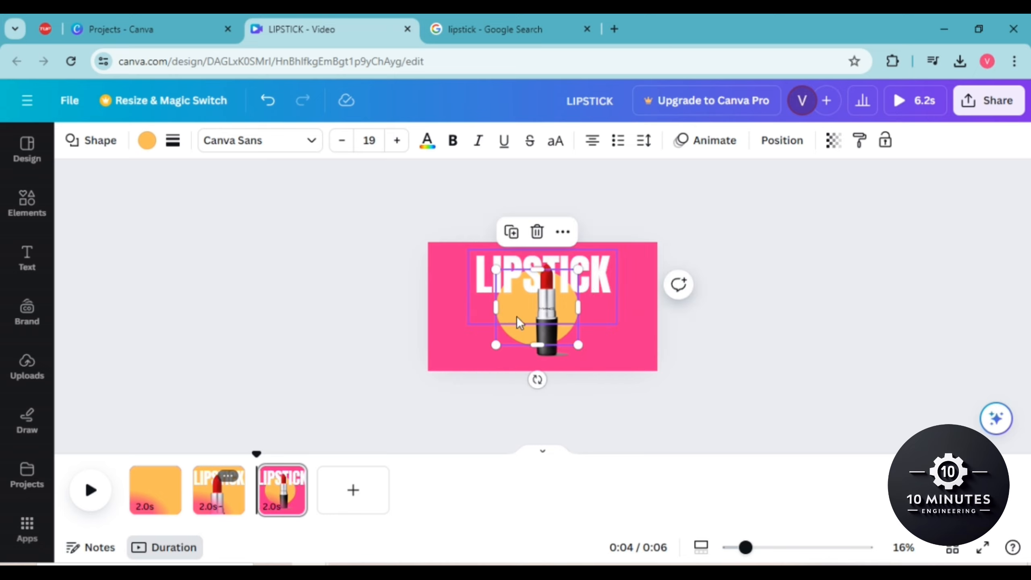
{"action": "scroll", "coordinate": [520, 323], "scroll_direction": "up", "scroll_amount": 3}
{"action": "mouse_move", "coordinate": [477, 261]}
{"action": "left_mouse_down"}
{"action": "mouse_move", "coordinate": [461, 248]}
{"action": "mouse_move", "coordinate": [471, 258]}
{"action": "left_mouse_up"}
{"action": "left_click", "coordinate": [585, 223]}
{"action": "left_click_drag", "start_coordinate": [588, 219], "coordinate": [583, 245]}
{"action": "left_click_drag", "start_coordinate": [549, 312], "coordinate": [553, 311]}
{"action": "left_click", "coordinate": [680, 352]}
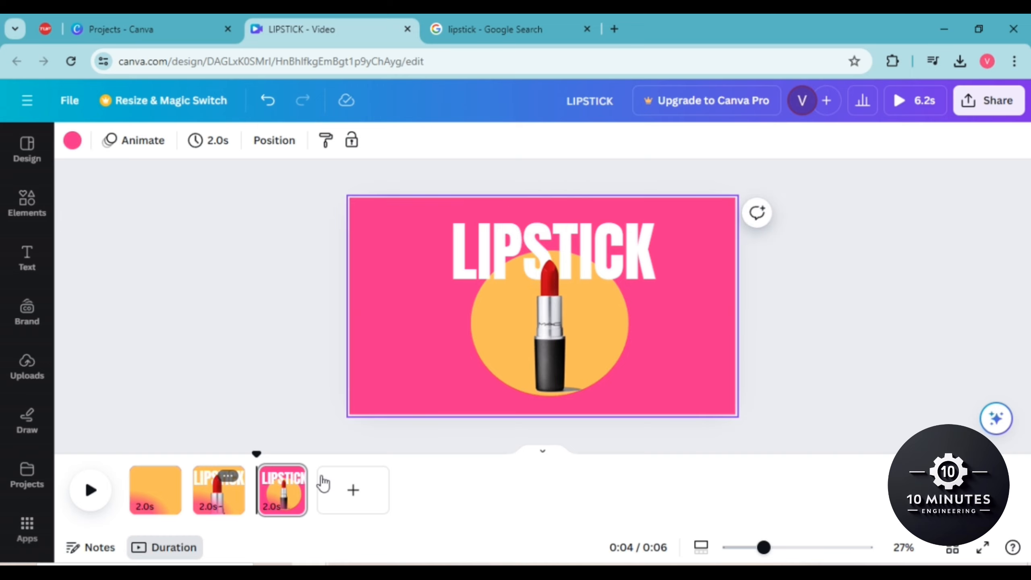
- Centre the LIPSTICK heading group horizontally on page 3, with its vertical position at about 108 px
{"action": "left_click", "coordinate": [543, 236]}
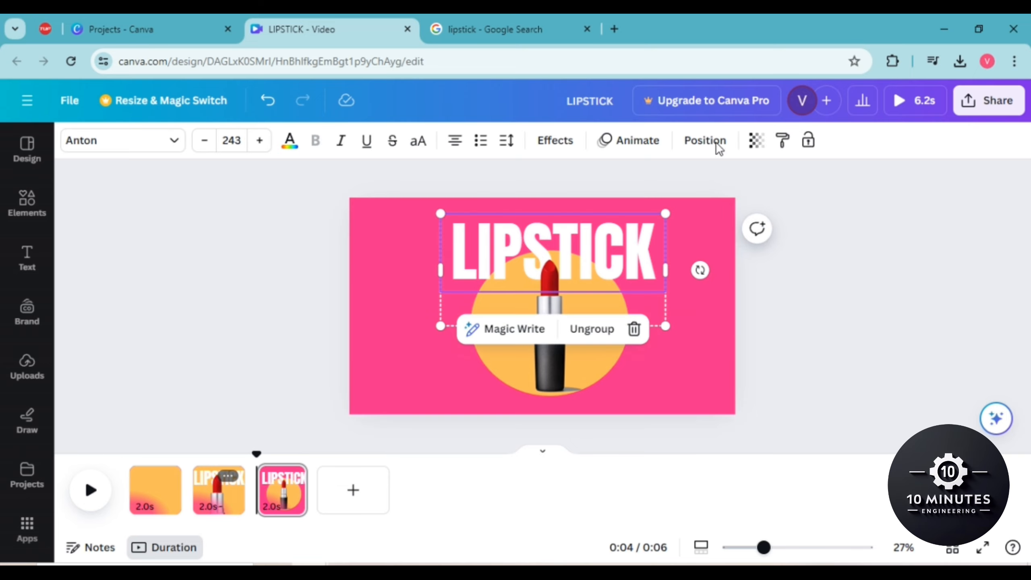
{"action": "left_click", "coordinate": [694, 143]}
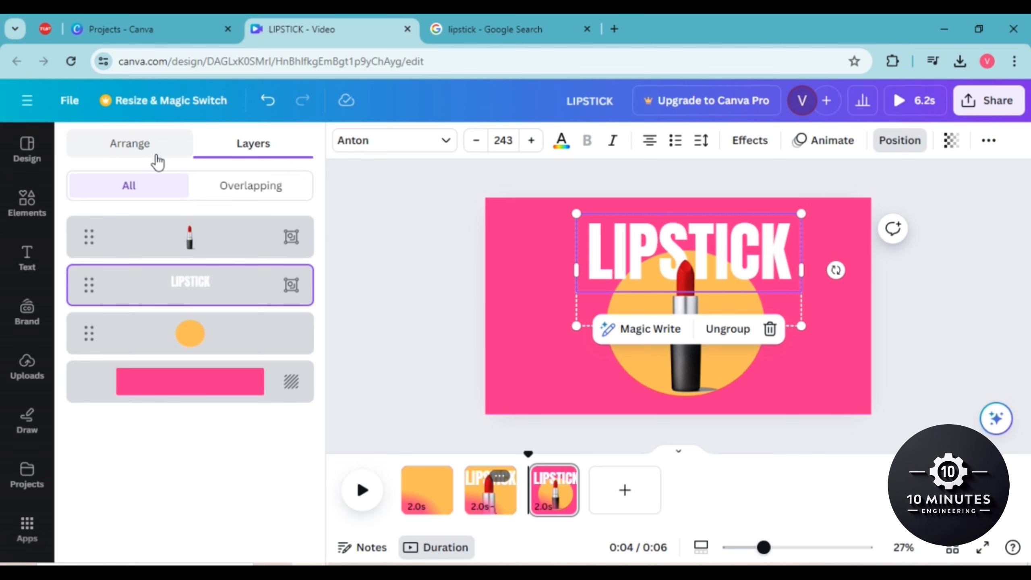
{"action": "left_click", "coordinate": [152, 146]}
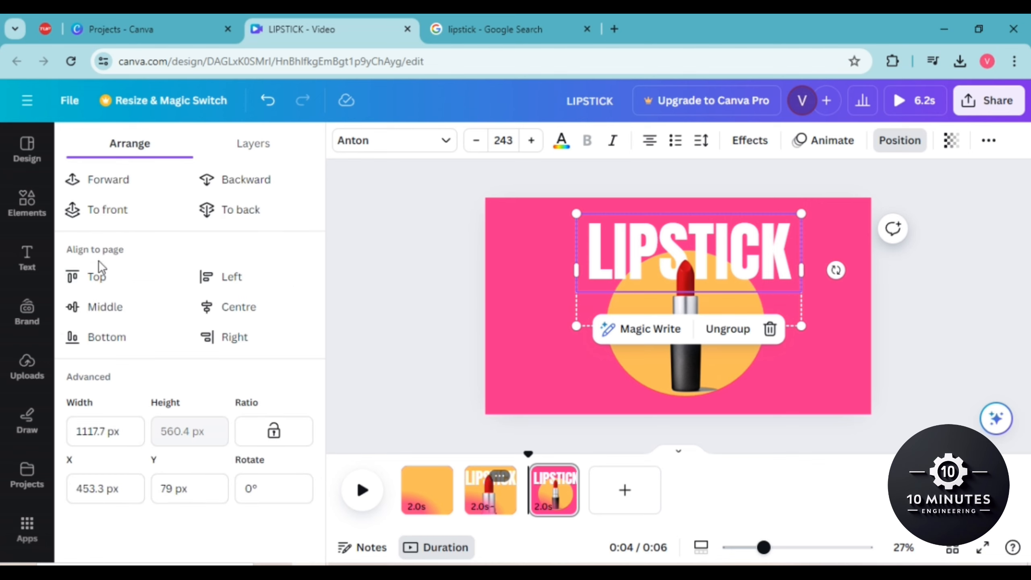
{"action": "left_click", "coordinate": [99, 307]}
{"action": "left_click", "coordinate": [206, 315]}
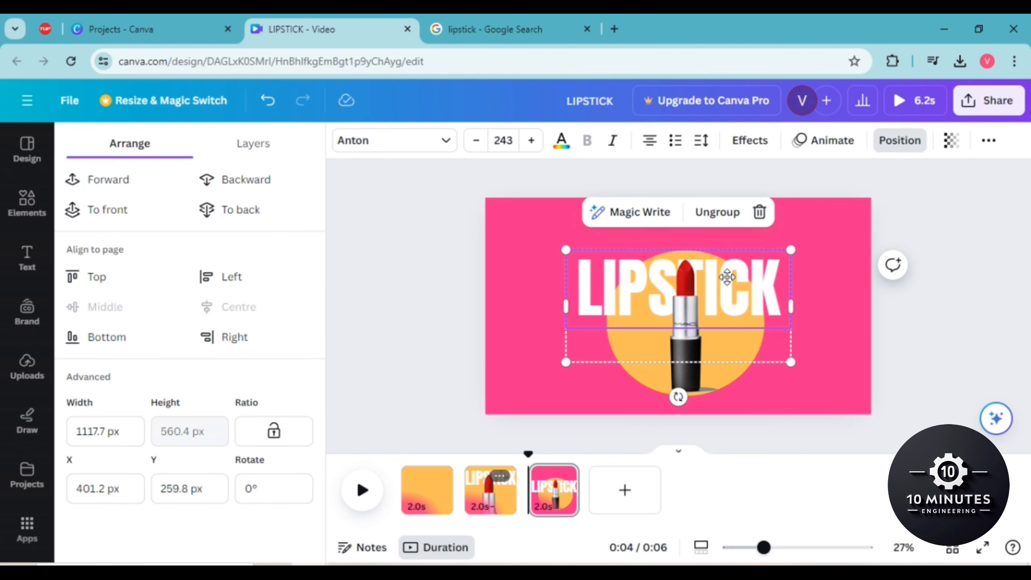
{"action": "left_click_drag", "start_coordinate": [727, 283], "coordinate": [717, 252]}
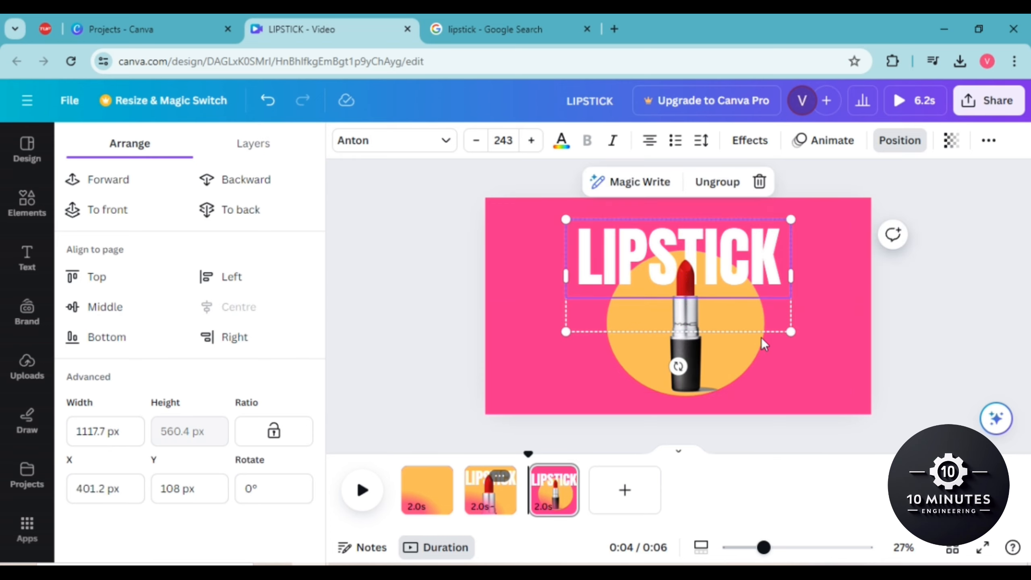
- Align the lipstick group and the orange circle to the horizontal centre of page 3
{"action": "left_click", "coordinate": [690, 354]}
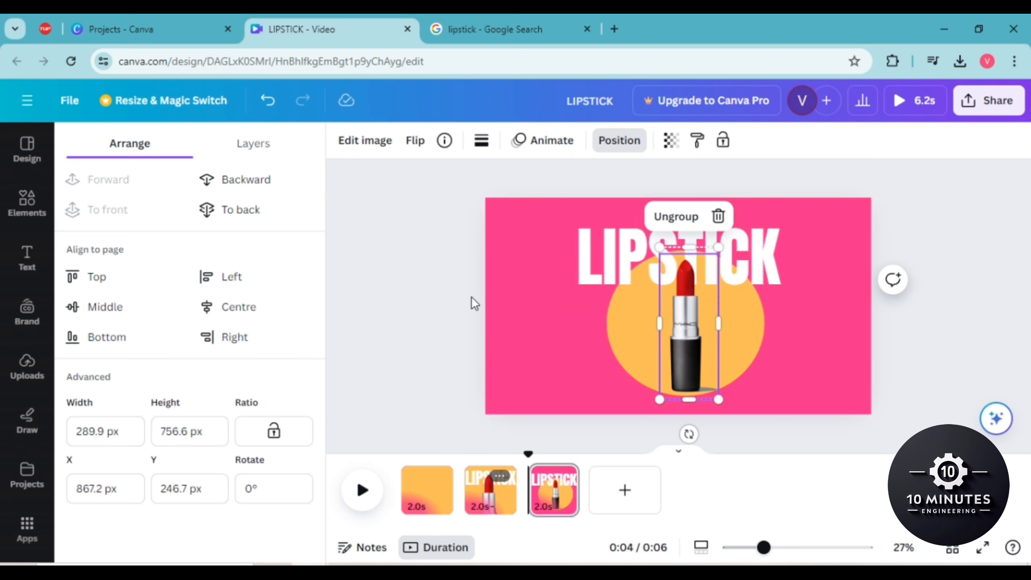
{"action": "left_click", "coordinate": [736, 334]}
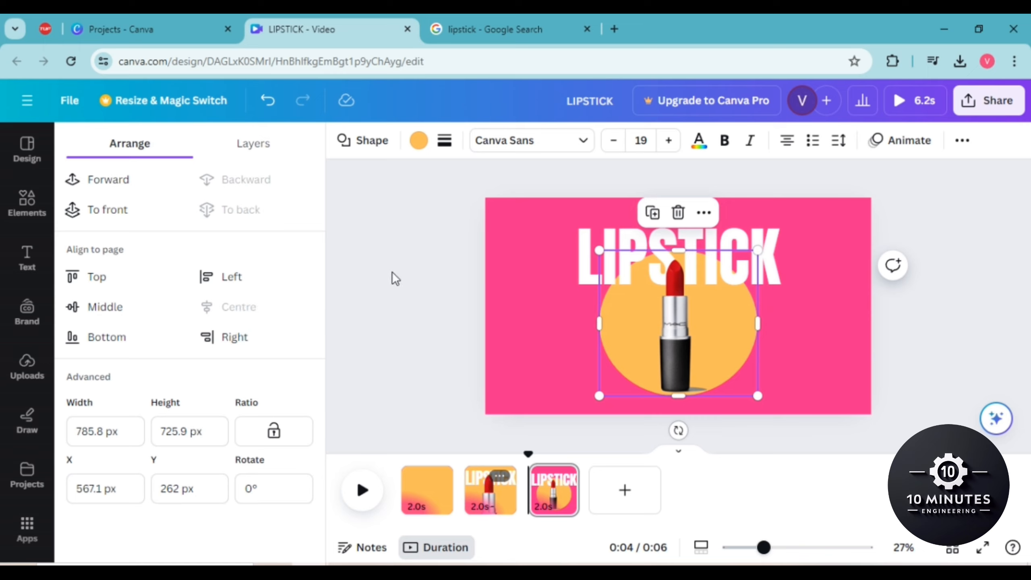
{"action": "left_click", "coordinate": [370, 287]}
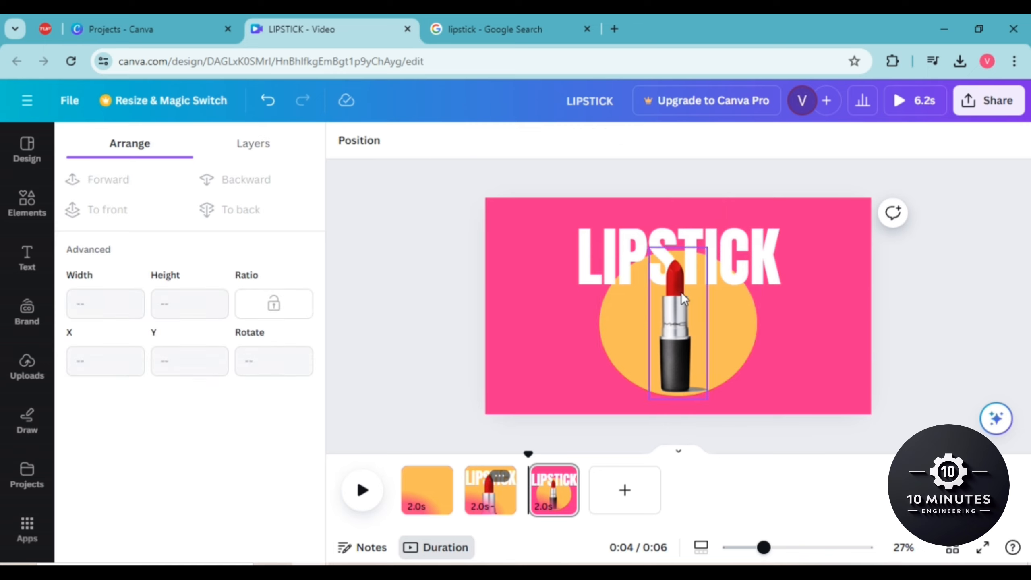
- Duplicate page 3, then enlarge the copy's orange circle to about 1364 by 1260 px and shift it partly off the page's left edge
{"action": "left_click", "coordinate": [564, 476]}
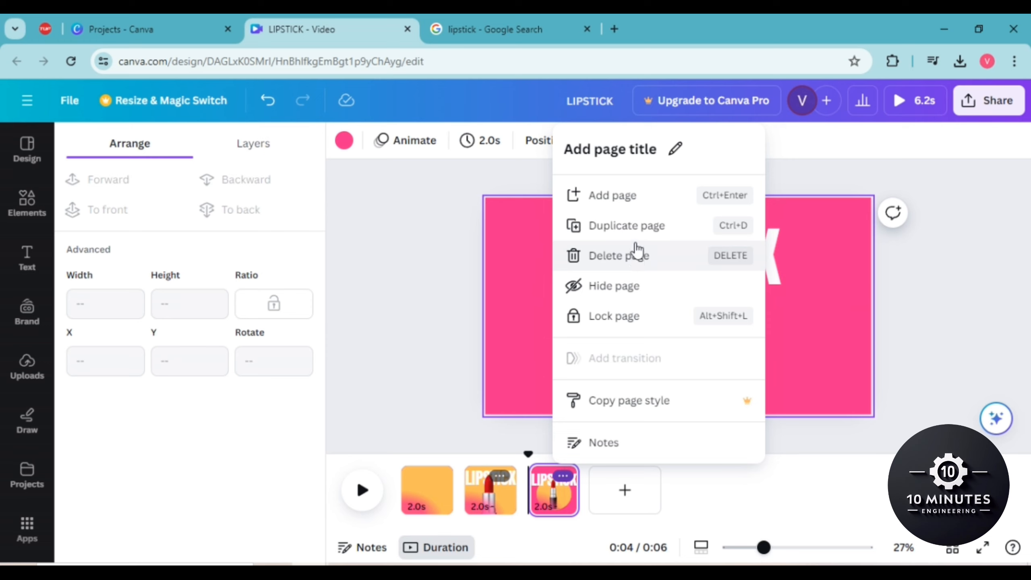
{"action": "left_click", "coordinate": [644, 226]}
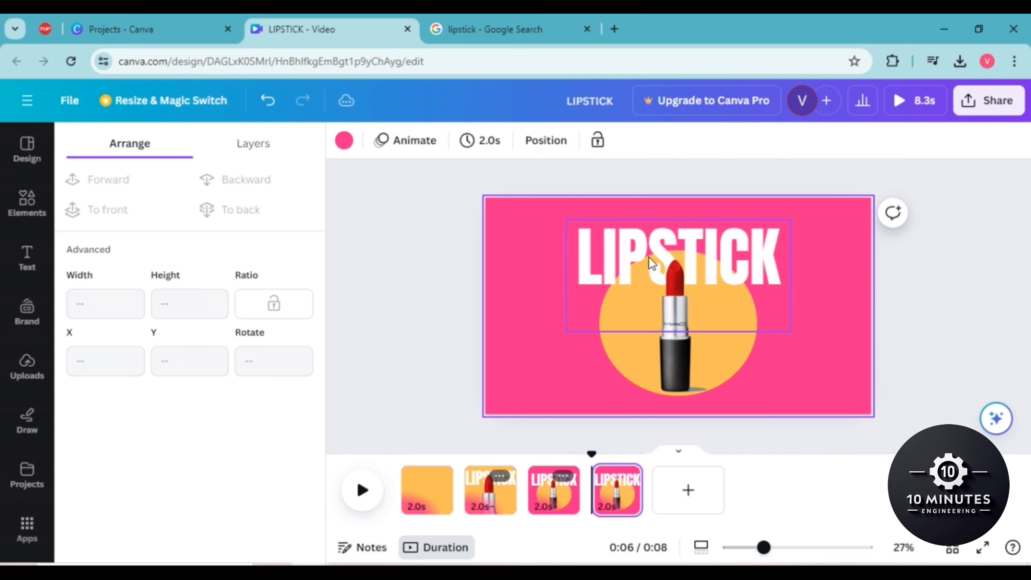
{"action": "left_click", "coordinate": [628, 342]}
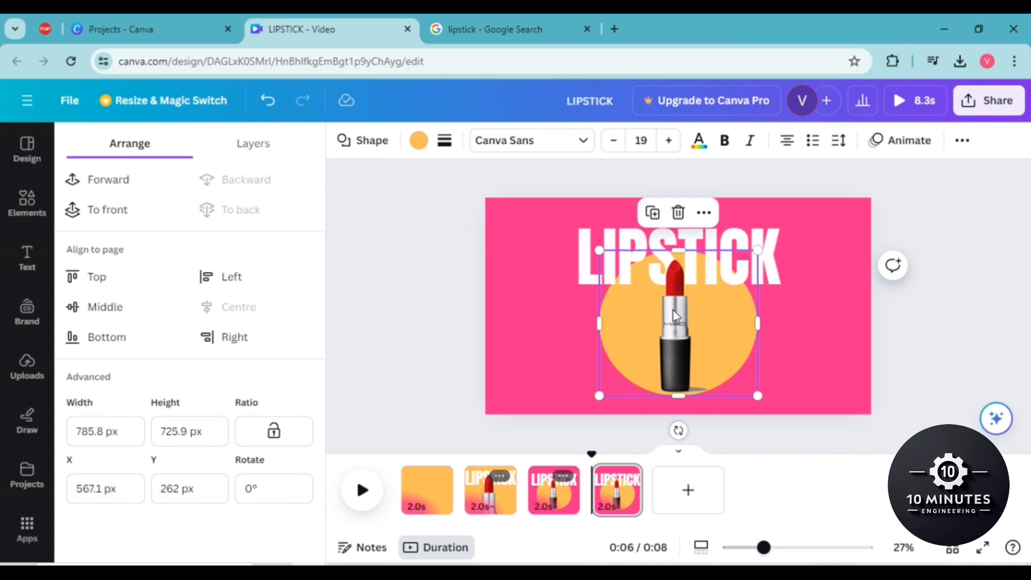
{"action": "left_click_drag", "start_coordinate": [635, 353], "coordinate": [527, 341]}
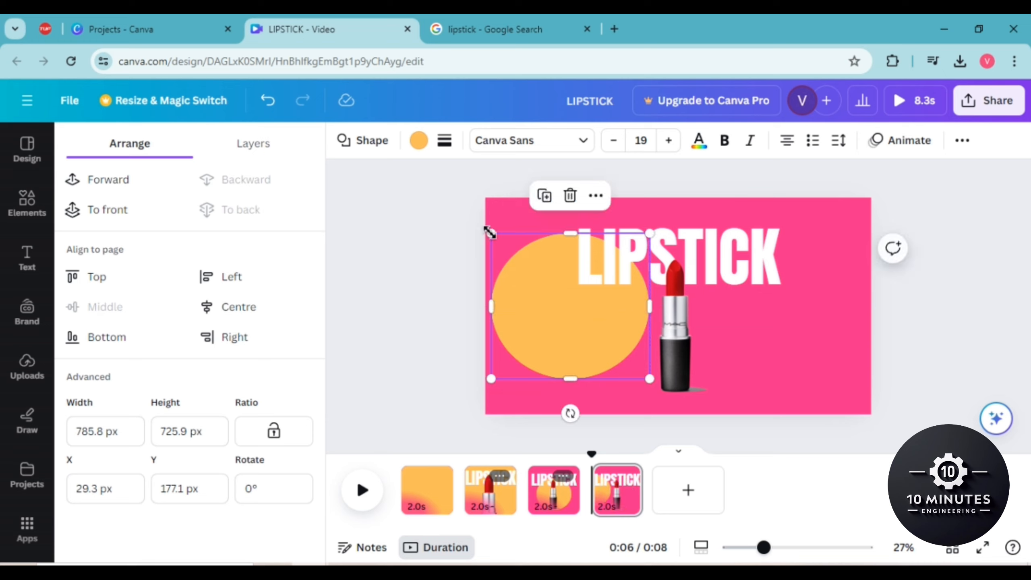
{"action": "left_click_drag", "start_coordinate": [444, 204], "coordinate": [432, 197]}
{"action": "mouse_move", "coordinate": [562, 298]}
{"action": "left_mouse_down"}
{"action": "mouse_move", "coordinate": [548, 352]}
{"action": "mouse_move", "coordinate": [564, 316]}
{"action": "left_mouse_up"}
{"action": "left_click_drag", "start_coordinate": [428, 205], "coordinate": [400, 195]}
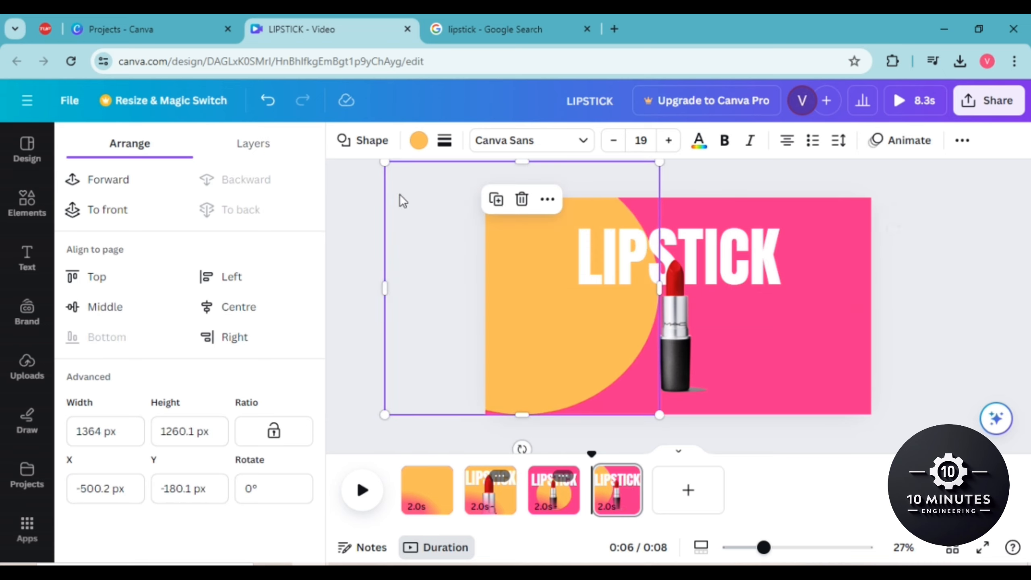
{"action": "left_click_drag", "start_coordinate": [513, 295], "coordinate": [474, 302]}
- Move the lipstick group onto the orange circle at page 4's left side and enlarge it to span most of the page height
{"action": "left_click_drag", "start_coordinate": [677, 331], "coordinate": [530, 313]}
{"action": "left_click_drag", "start_coordinate": [562, 388], "coordinate": [574, 415]}
{"action": "mouse_move", "coordinate": [533, 339]}
{"action": "left_mouse_down"}
{"action": "mouse_move", "coordinate": [518, 317]}
{"action": "mouse_move", "coordinate": [525, 325]}
{"action": "left_mouse_up"}
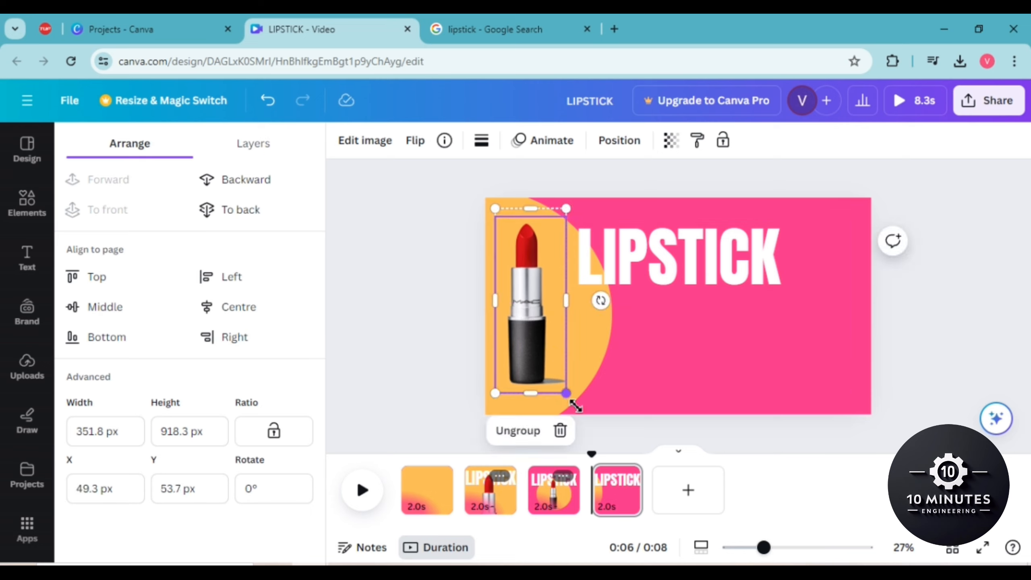
{"action": "left_click_drag", "start_coordinate": [567, 394], "coordinate": [580, 416]}
{"action": "left_click_drag", "start_coordinate": [538, 339], "coordinate": [531, 334]}
- Move the LIPSTICK heading to the lower right of page 4, at about X 694 and Y 520 px, with font size 242
{"action": "left_click", "coordinate": [671, 269]}
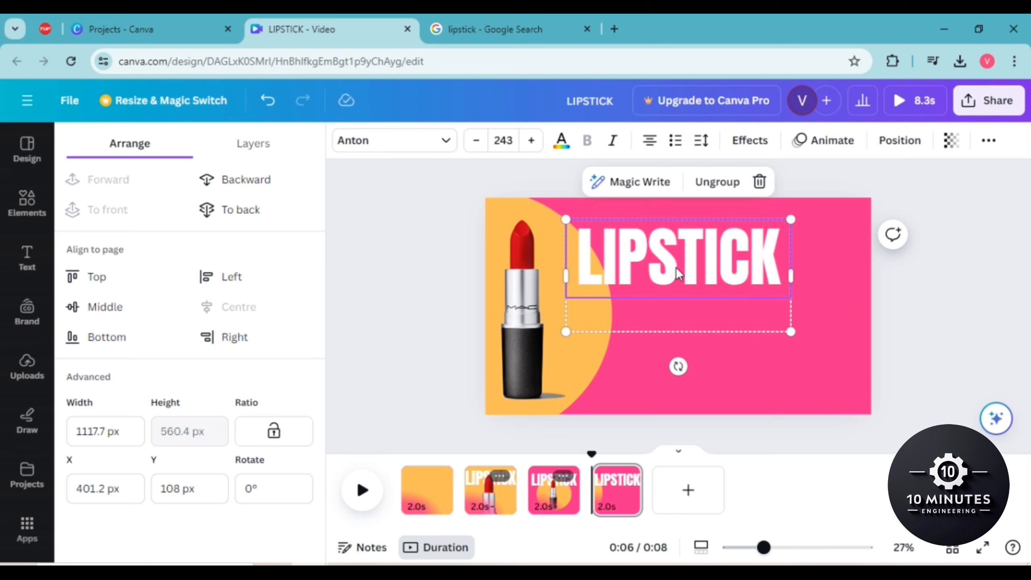
{"action": "left_click_drag", "start_coordinate": [677, 275], "coordinate": [735, 331]}
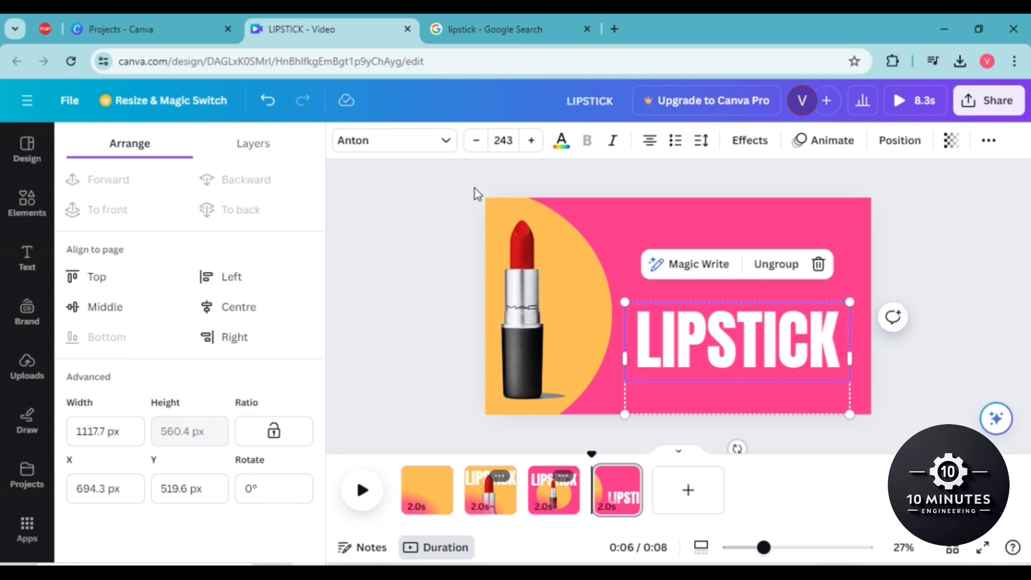
{"action": "left_click", "coordinate": [476, 154]}
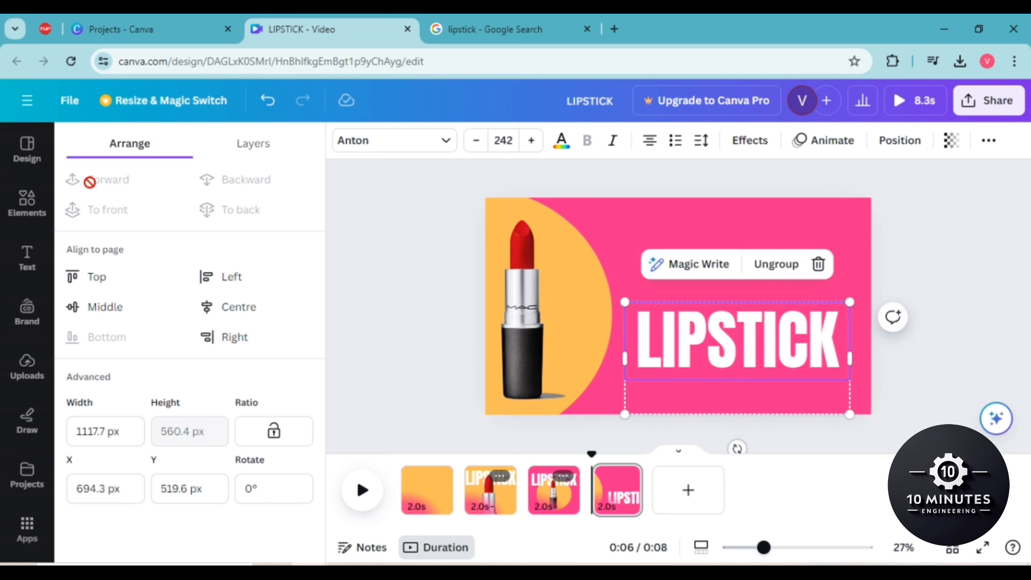
- Add a heading reading SUPER to page 4 and set its font to Anton
{"action": "left_click", "coordinate": [21, 259]}
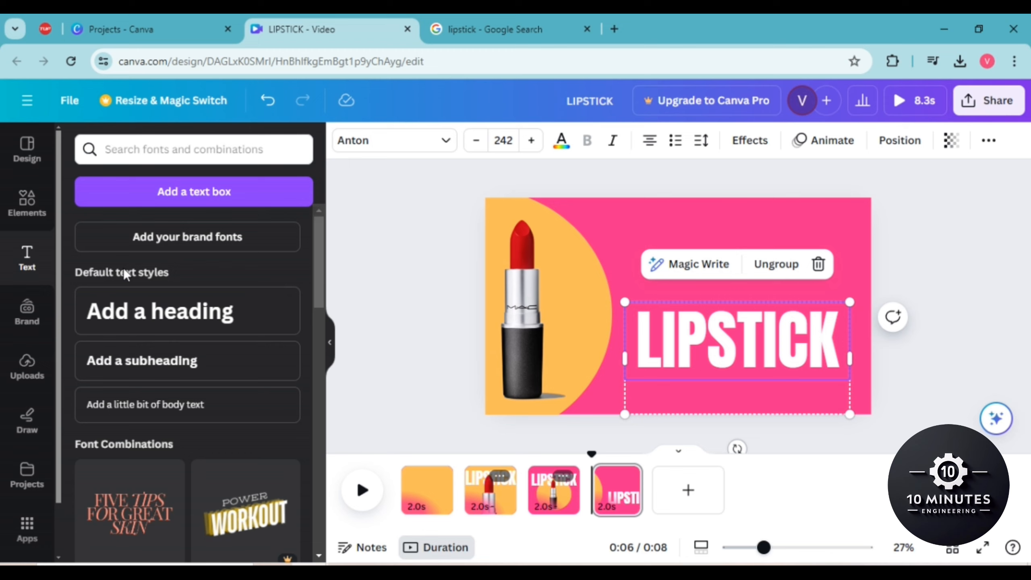
{"action": "left_click", "coordinate": [184, 317]}
{"action": "type", "text": "SUPER"}
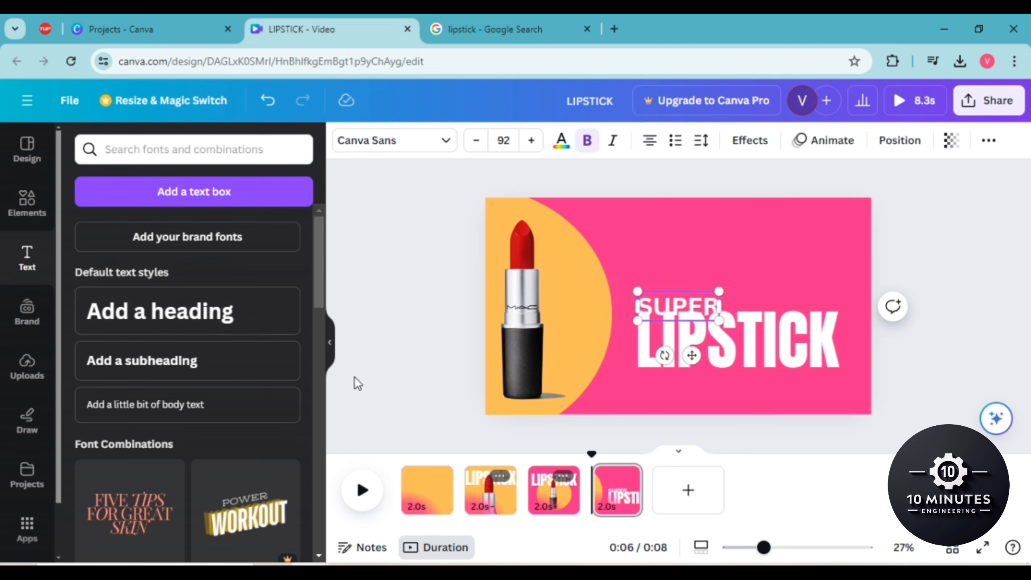
{"action": "left_click", "coordinate": [445, 154]}
{"action": "type", "text": "ANTON"}
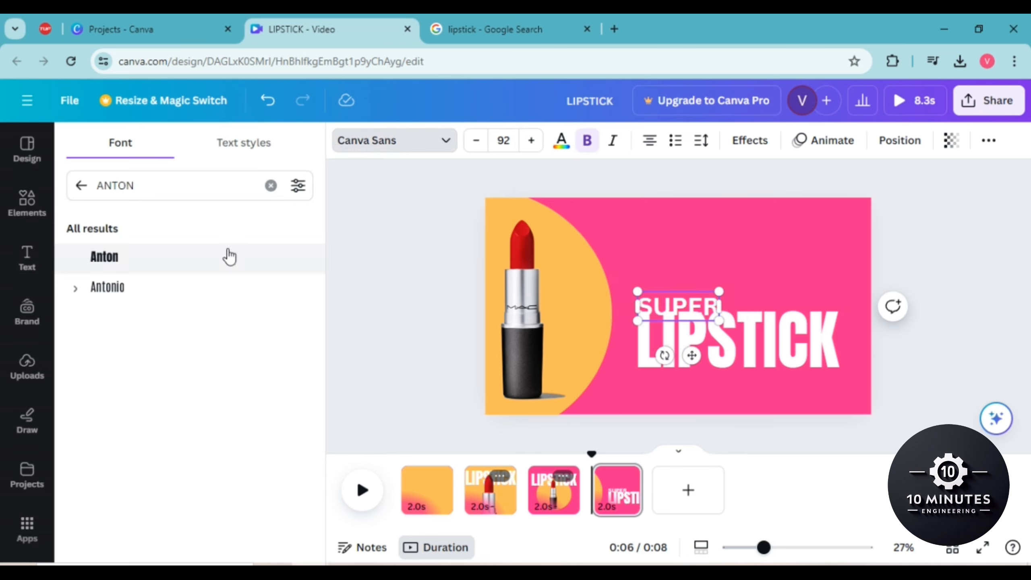
{"action": "left_click", "coordinate": [219, 264]}
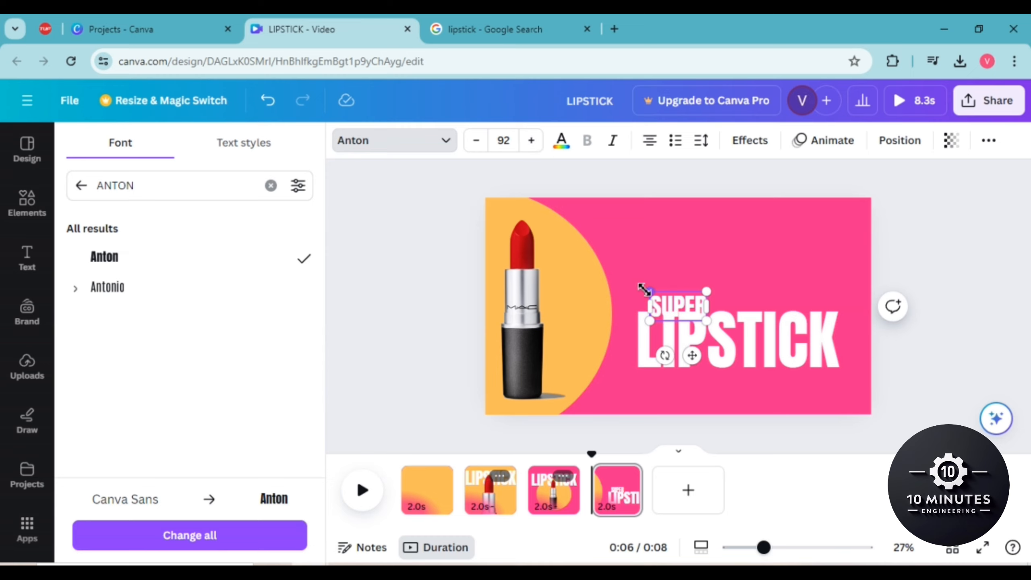
- Enlarge the SUPER heading to font size 208 and centre it directly above LIPSTICK on page 4
{"action": "left_click_drag", "start_coordinate": [645, 289], "coordinate": [578, 254]}
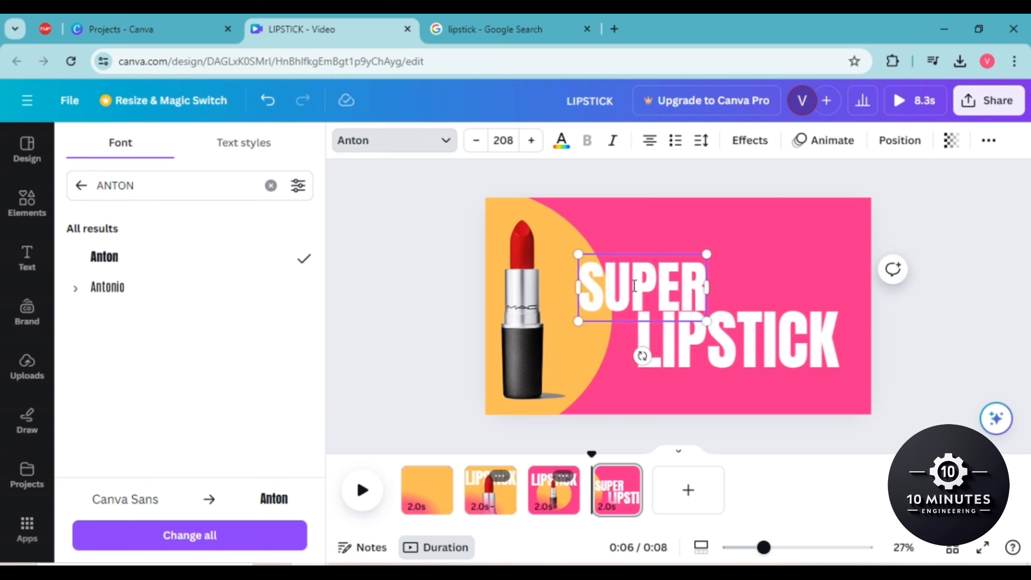
{"action": "left_click", "coordinate": [670, 228]}
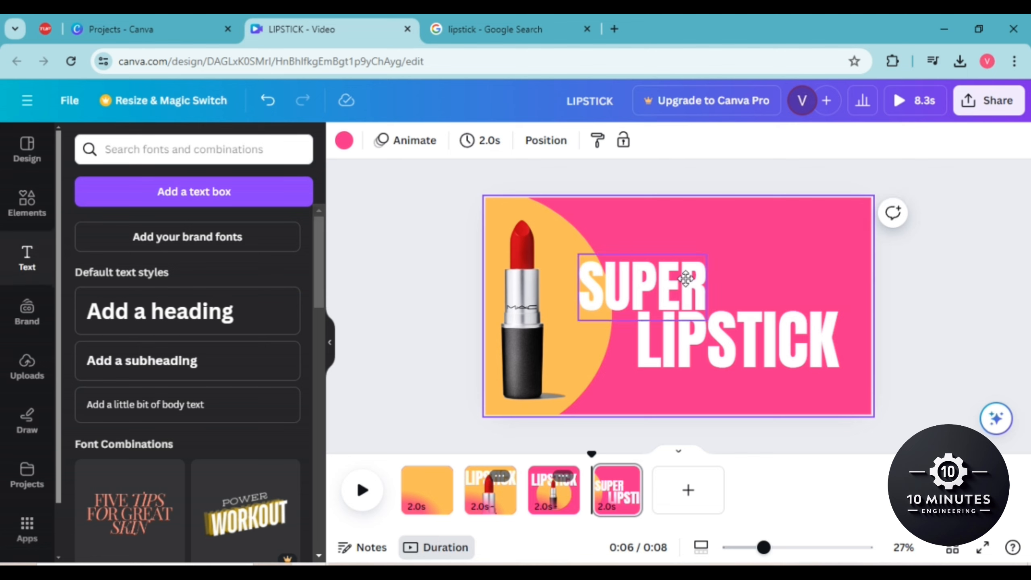
{"action": "left_click_drag", "start_coordinate": [650, 280], "coordinate": [738, 272]}
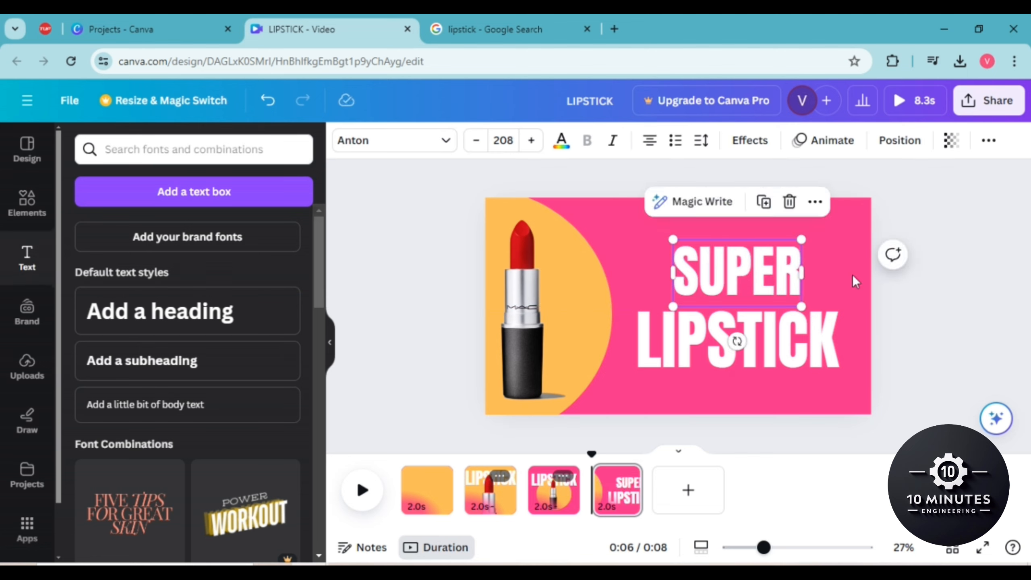
{"action": "left_click", "coordinate": [905, 279]}
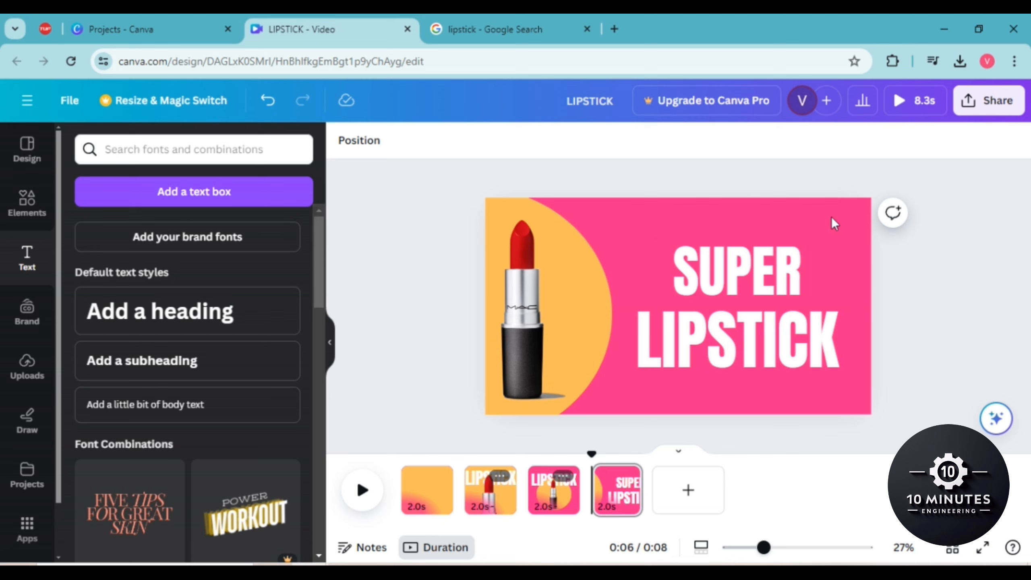
{"action": "left_click", "coordinate": [745, 283]}
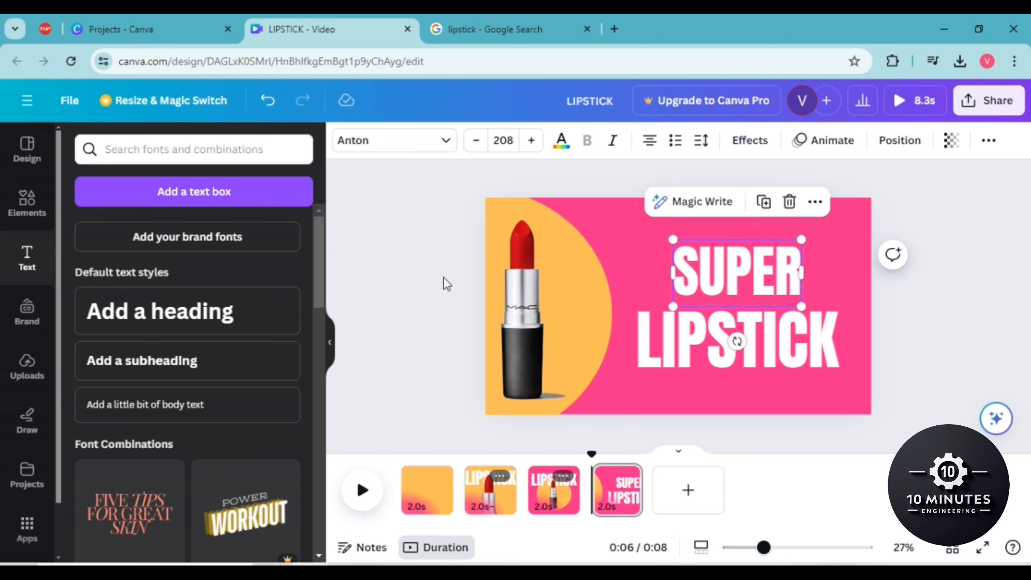
{"action": "left_click", "coordinate": [828, 140]}
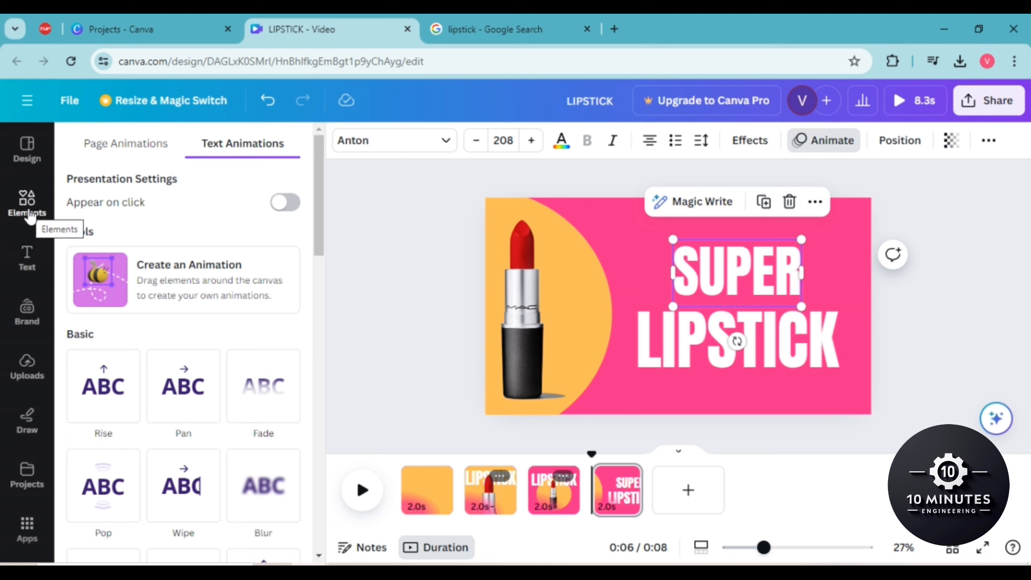
{"action": "left_click", "coordinate": [384, 306]}
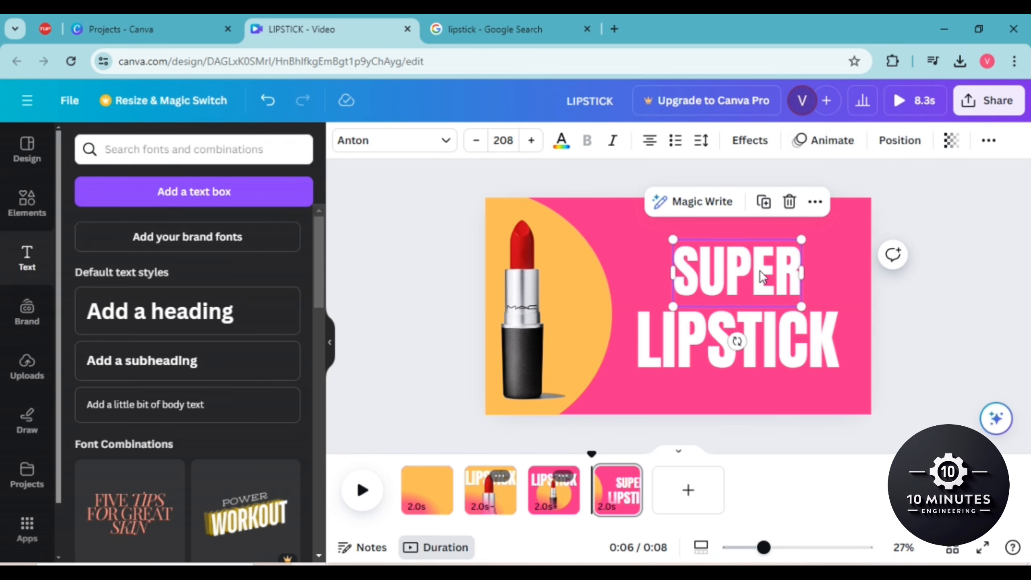
- Move SUPER up to page 4's top edge and place a square with transparency 0 over its lower part
{"action": "left_click_drag", "start_coordinate": [760, 271], "coordinate": [756, 224]}
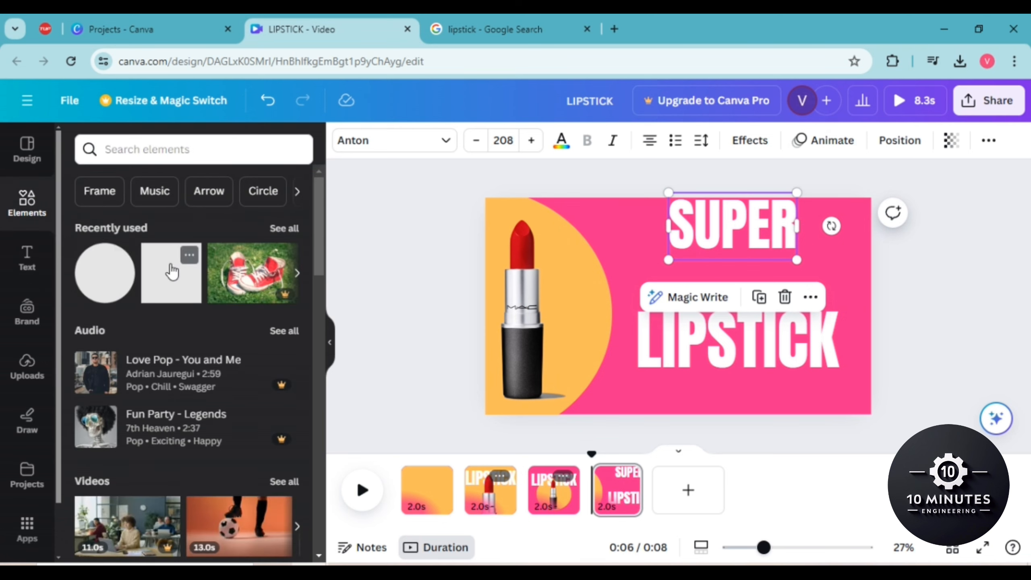
{"action": "left_click", "coordinate": [172, 271]}
{"action": "left_click_drag", "start_coordinate": [671, 298], "coordinate": [725, 255]}
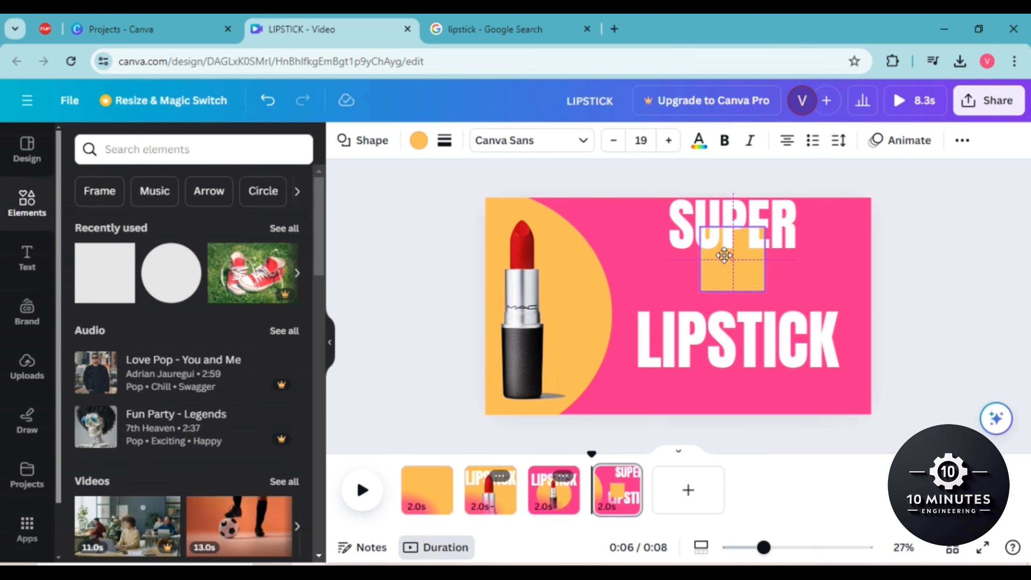
{"action": "left_click", "coordinate": [962, 156]}
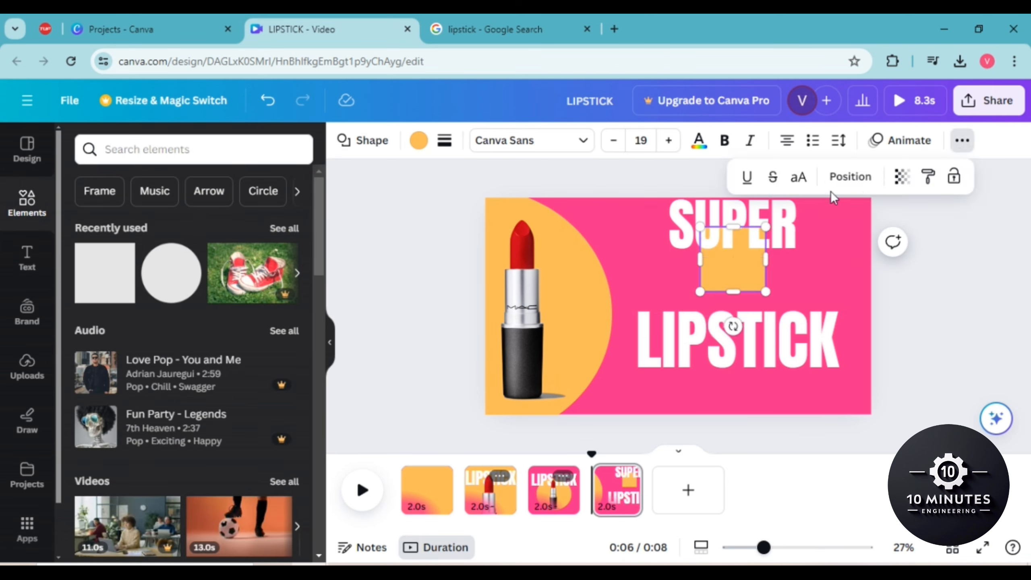
{"action": "left_click", "coordinate": [900, 180]}
{"action": "left_click_drag", "start_coordinate": [854, 239], "coordinate": [704, 243]}
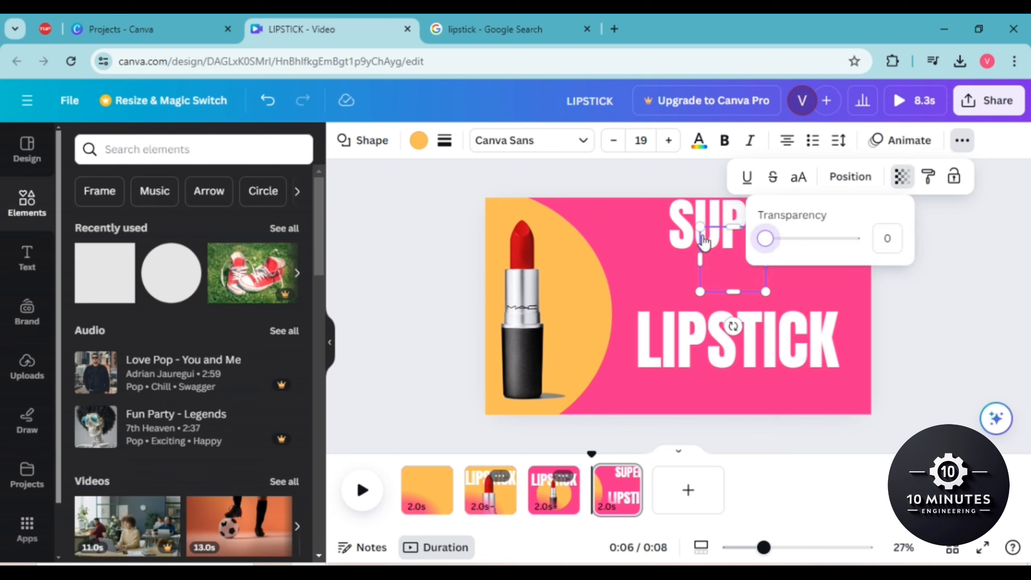
- Group SUPER with the invisible square and move the group up until the text is off the page's top edge
{"action": "left_click", "coordinate": [574, 181]}
{"action": "left_click_drag", "start_coordinate": [618, 213], "coordinate": [777, 261]}
{"action": "left_click", "coordinate": [746, 328]}
{"action": "left_click_drag", "start_coordinate": [728, 226], "coordinate": [727, 169]}
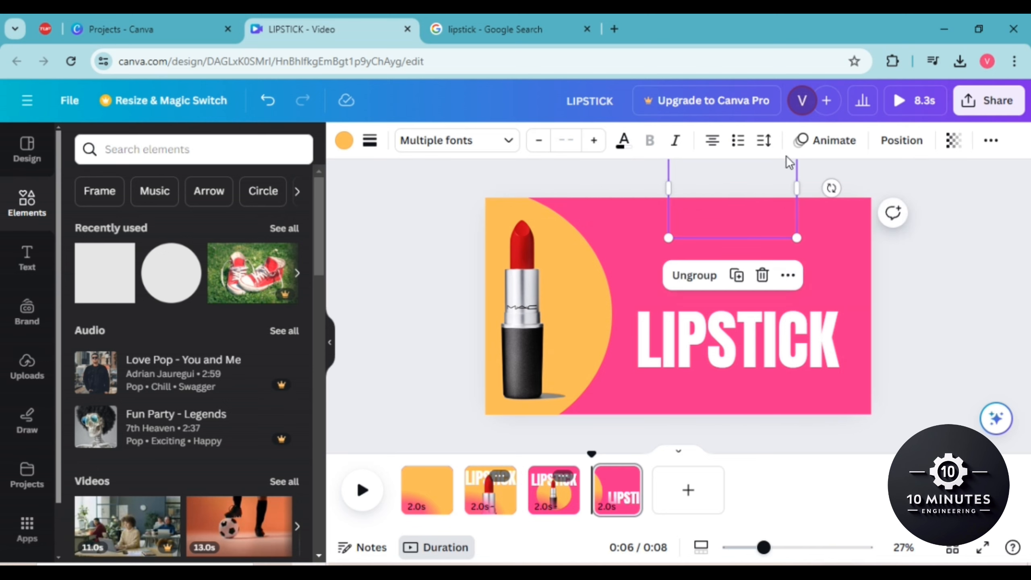
- Create a custom animation path that brings SUPER straight down from above the page to just above LIPSTICK
{"action": "left_click", "coordinate": [821, 155]}
{"action": "left_click", "coordinate": [196, 267]}
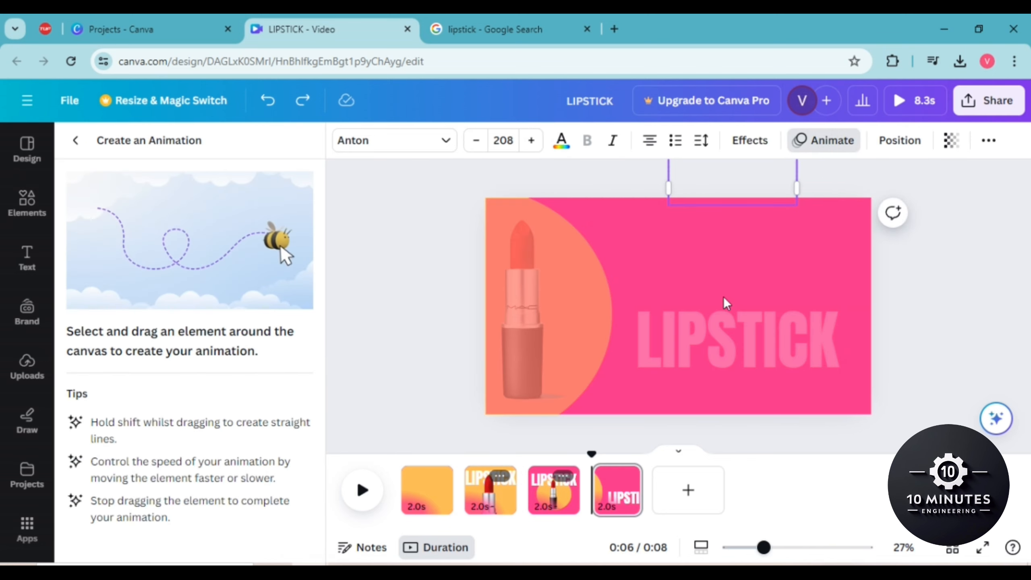
{"action": "left_click_drag", "start_coordinate": [727, 207], "coordinate": [730, 308]}
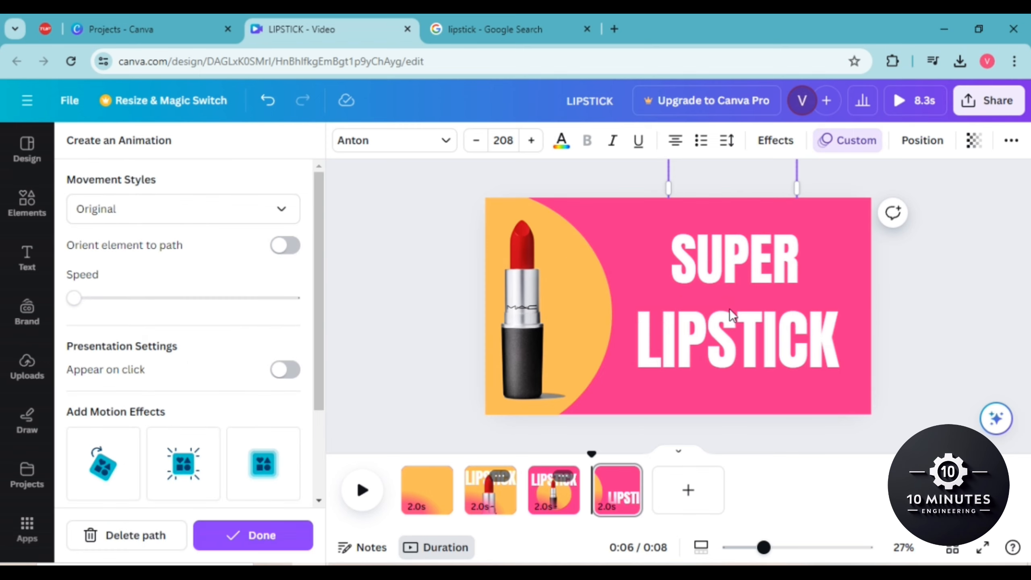
- Set the SUPER animation's movement style to Smooth and raise its speed to most of the slider's range
{"action": "left_click", "coordinate": [166, 214]}
{"action": "left_click", "coordinate": [166, 311]}
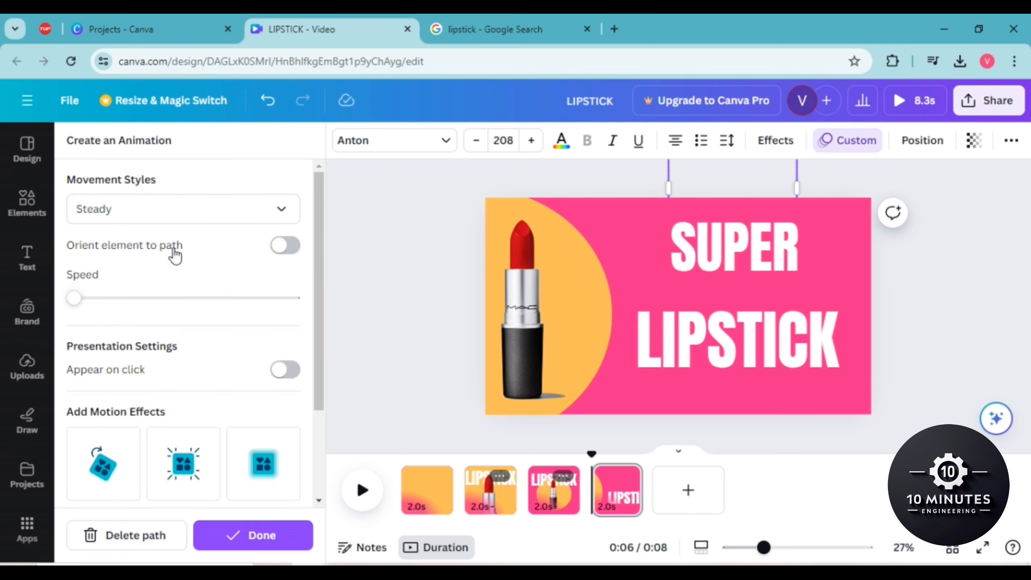
{"action": "left_click", "coordinate": [225, 217]}
{"action": "left_click", "coordinate": [194, 285]}
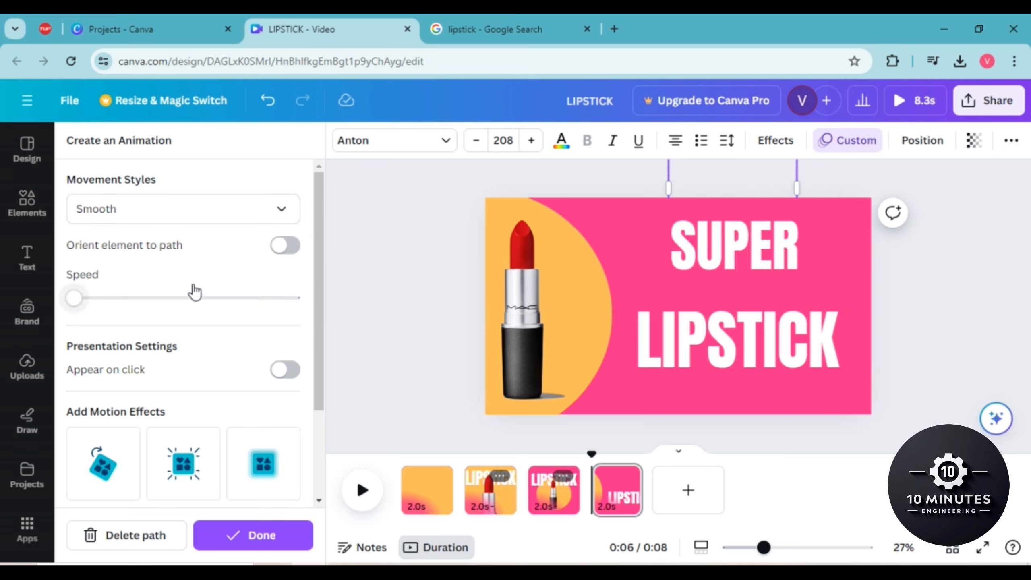
{"action": "left_click_drag", "start_coordinate": [145, 306], "coordinate": [267, 313]}
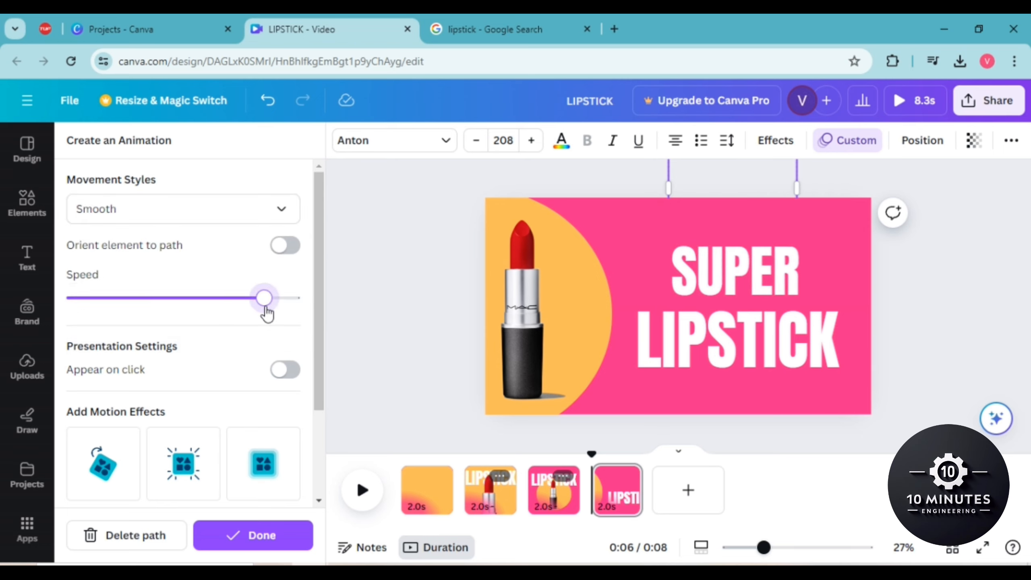
{"action": "key", "text": "Escape"}
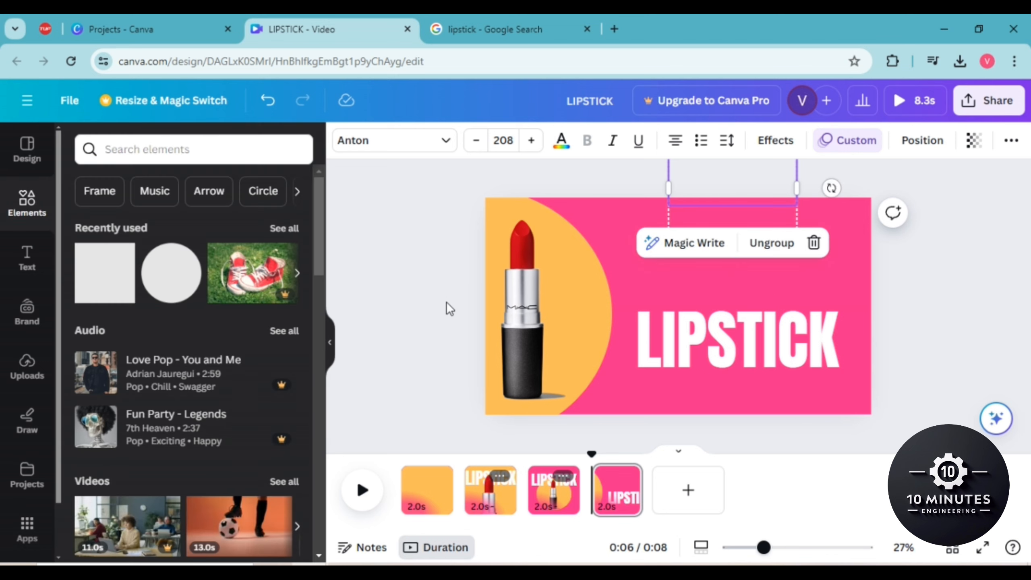
- Apply a Match & Move transition with a duration of 1 second between all pages and preview the video, including full screen
{"action": "mouse_move", "coordinate": [463, 497]}
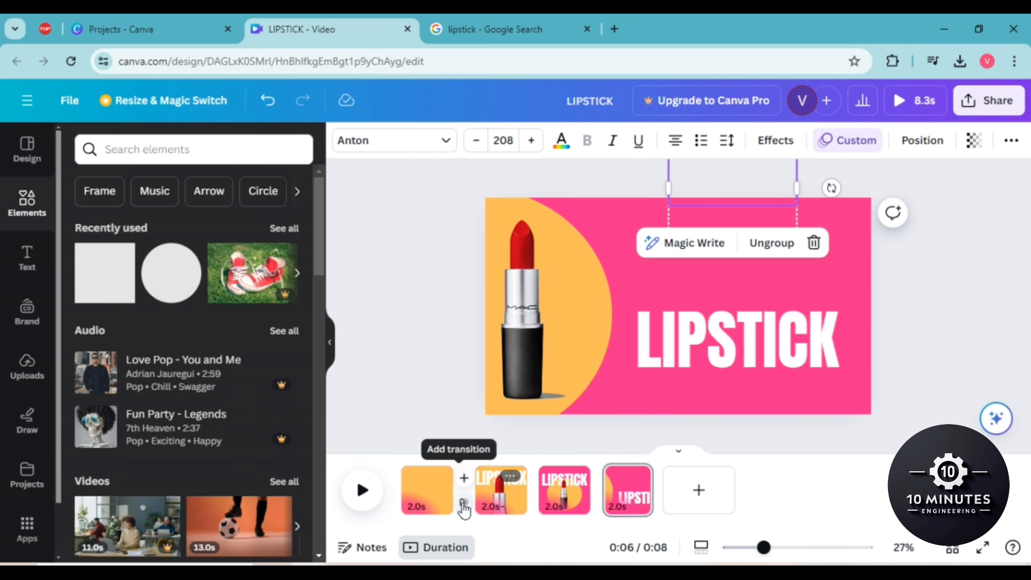
{"action": "left_click", "coordinate": [468, 502]}
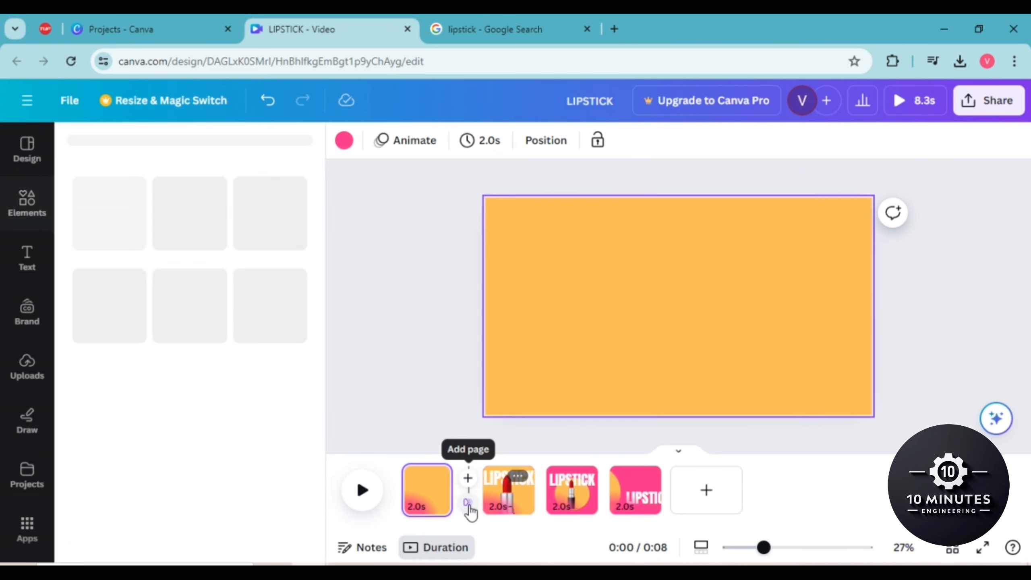
{"action": "left_click", "coordinate": [115, 415]}
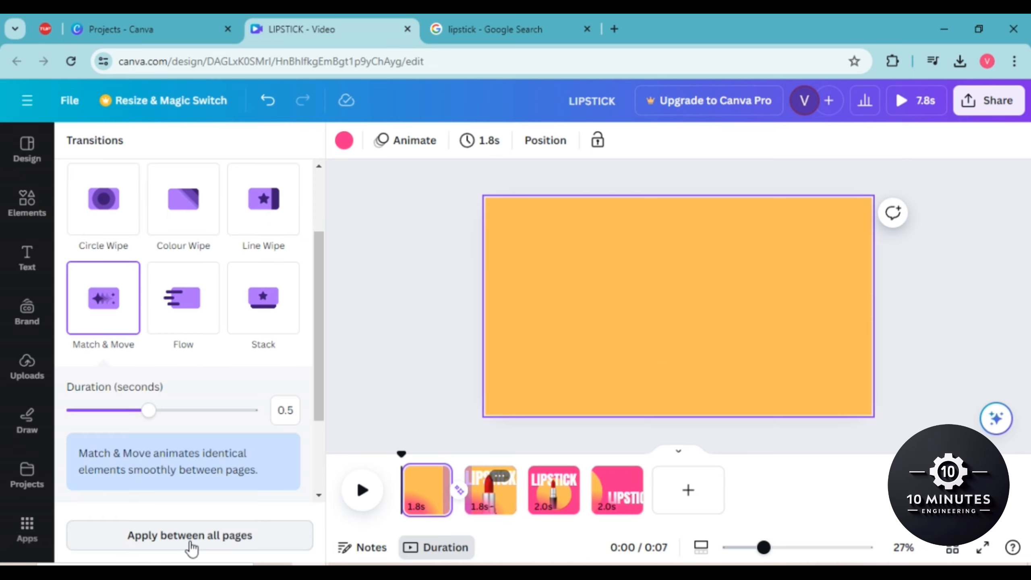
{"action": "left_click", "coordinate": [192, 547]}
{"action": "left_click_drag", "start_coordinate": [149, 470], "coordinate": [260, 474]}
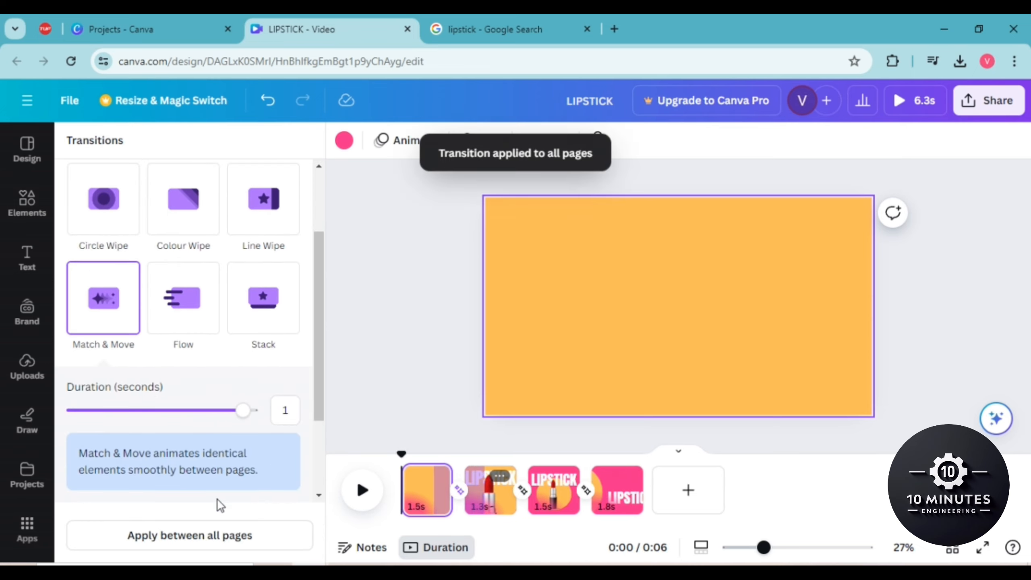
{"action": "left_click", "coordinate": [214, 536]}
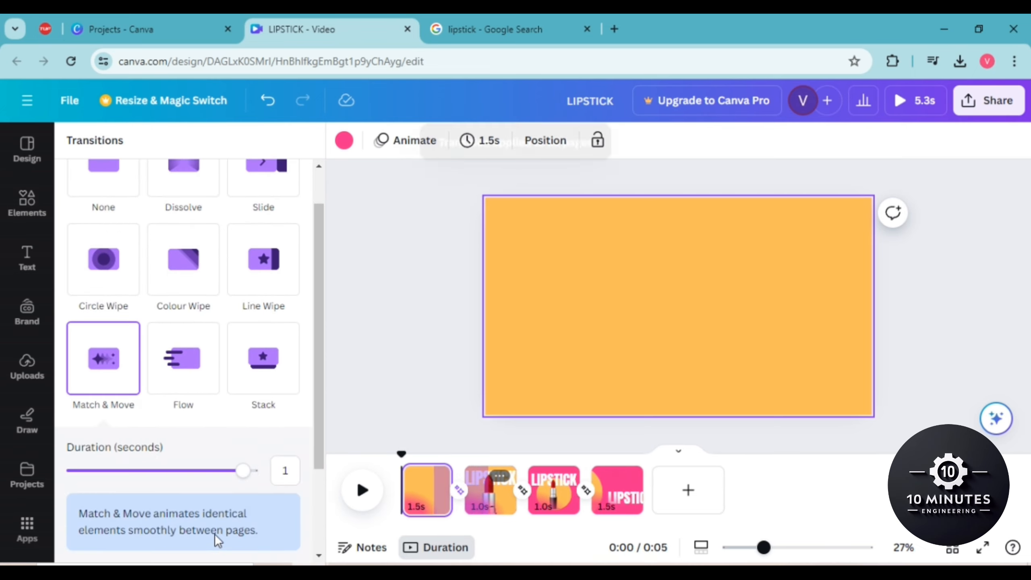
{"action": "left_click", "coordinate": [355, 493]}
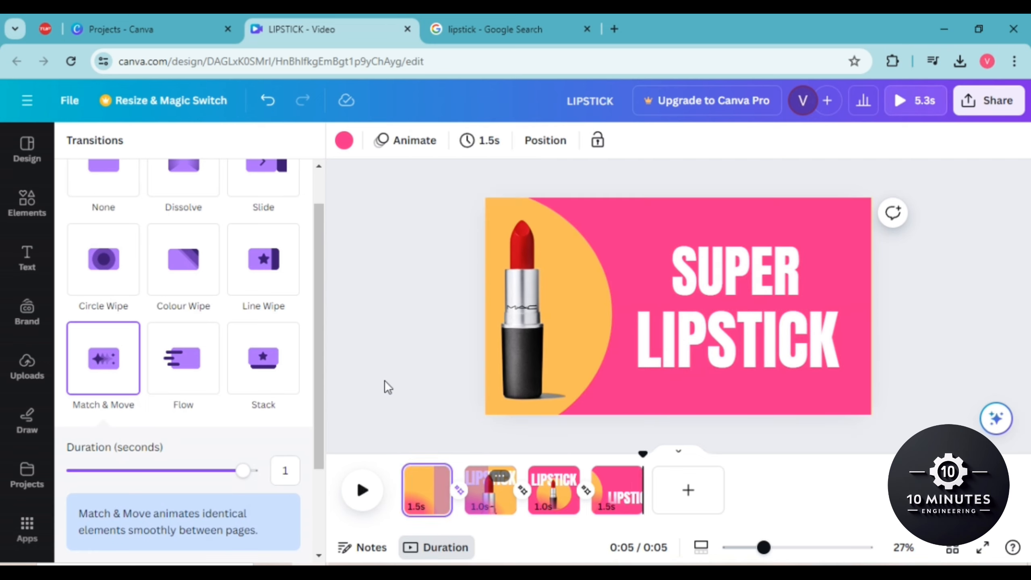
{"action": "left_click", "coordinate": [983, 548]}
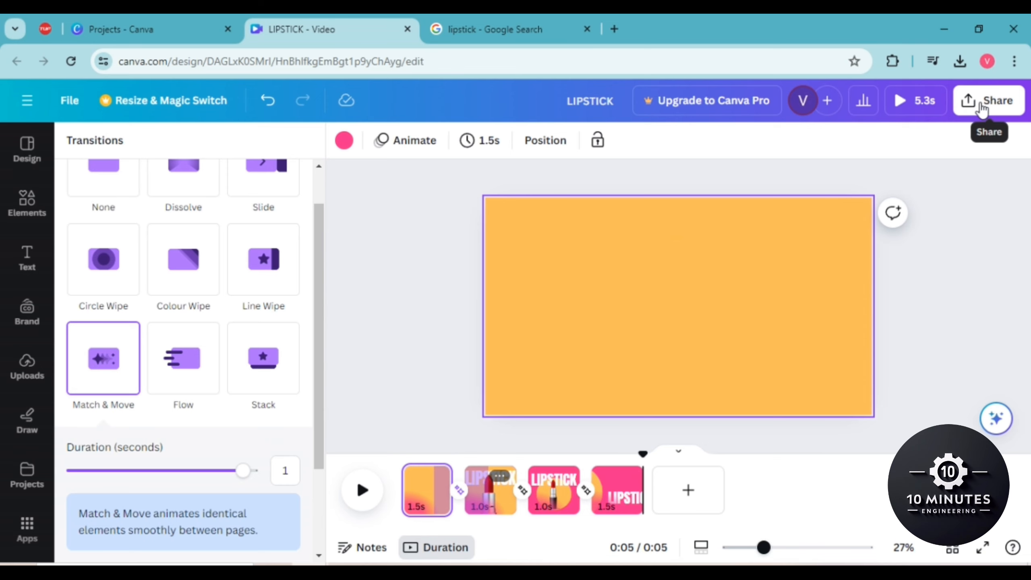
- Download all four pages of the design as an MP4 video at 1080p
{"action": "left_click", "coordinate": [990, 99]}
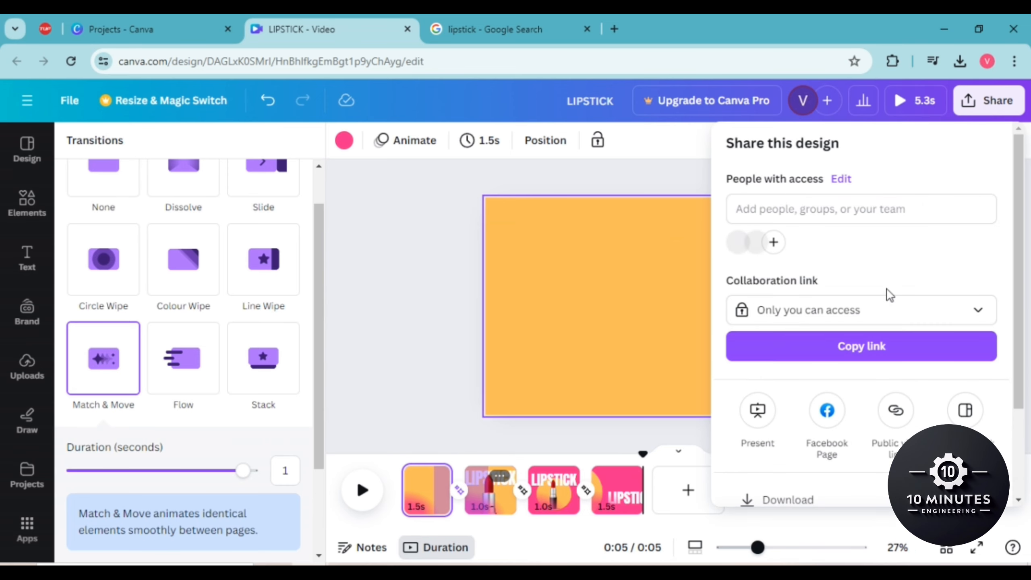
{"action": "scroll", "coordinate": [881, 390], "scroll_direction": "down", "scroll_amount": 3}
{"action": "left_click", "coordinate": [882, 382]}
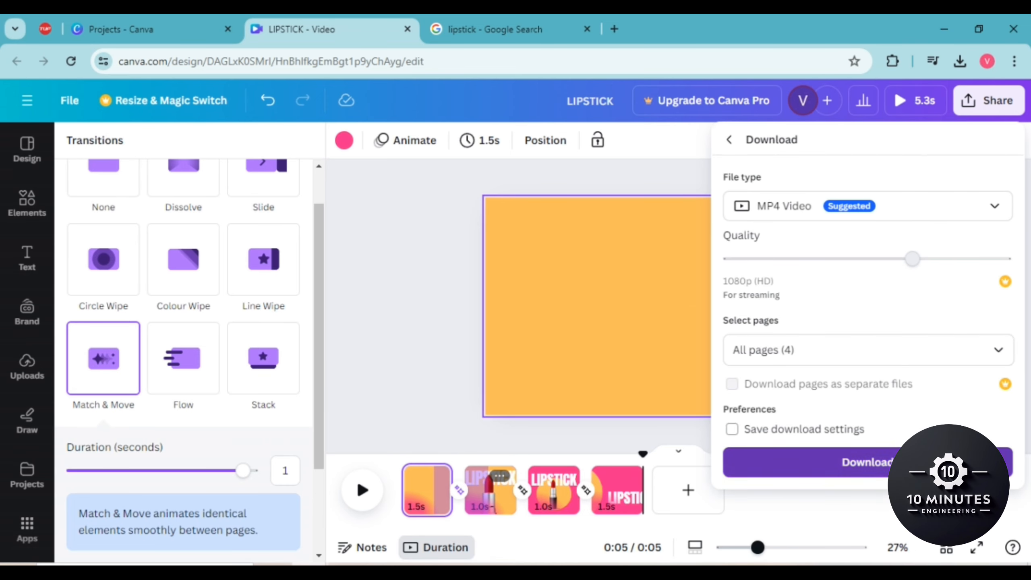
{"action": "left_click", "coordinate": [913, 459]}
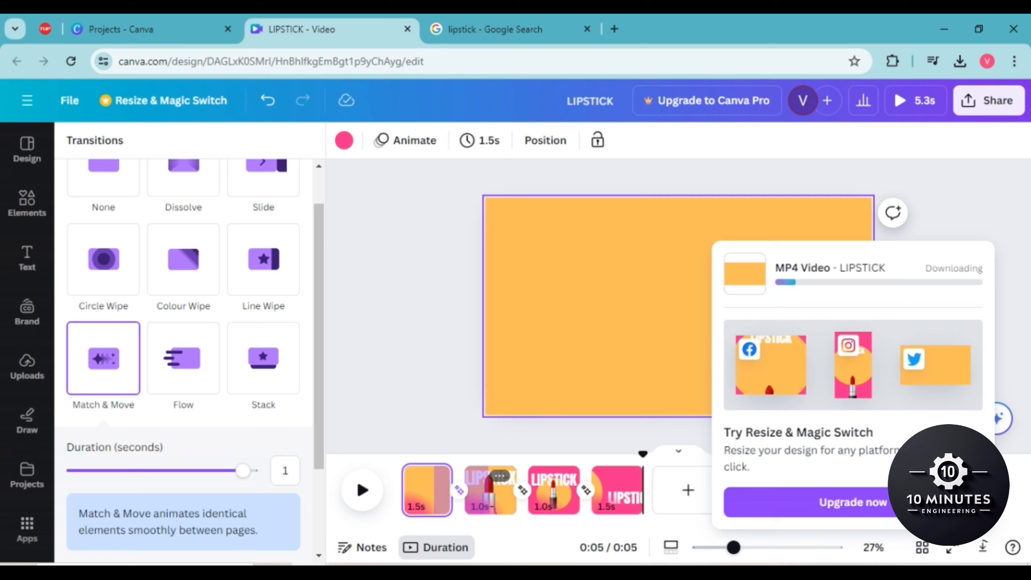